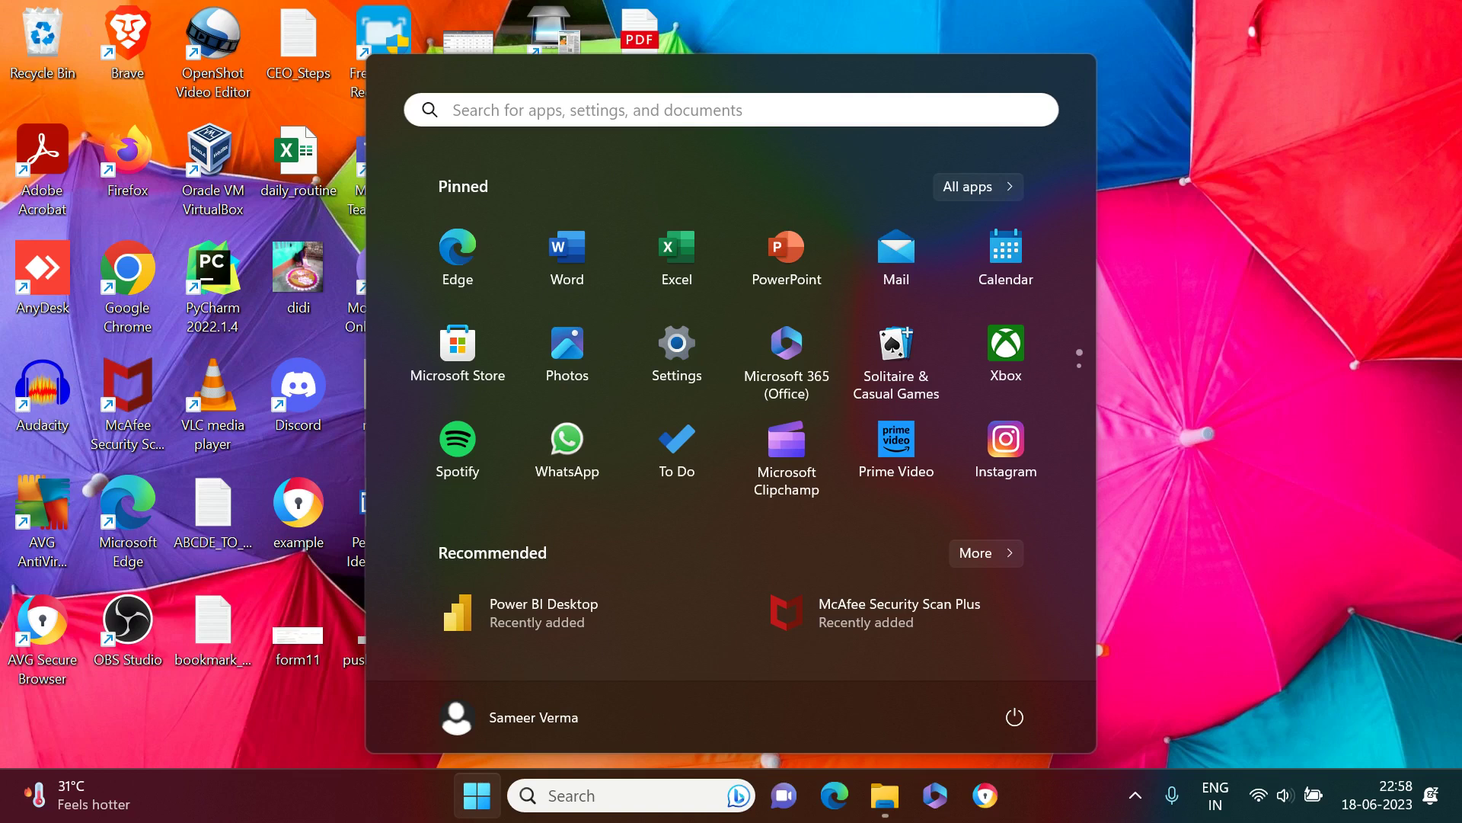
Step: Launch Power BI Desktop from the Start menu's Recommended list
{"action": "left_click", "coordinate": [519, 615]}
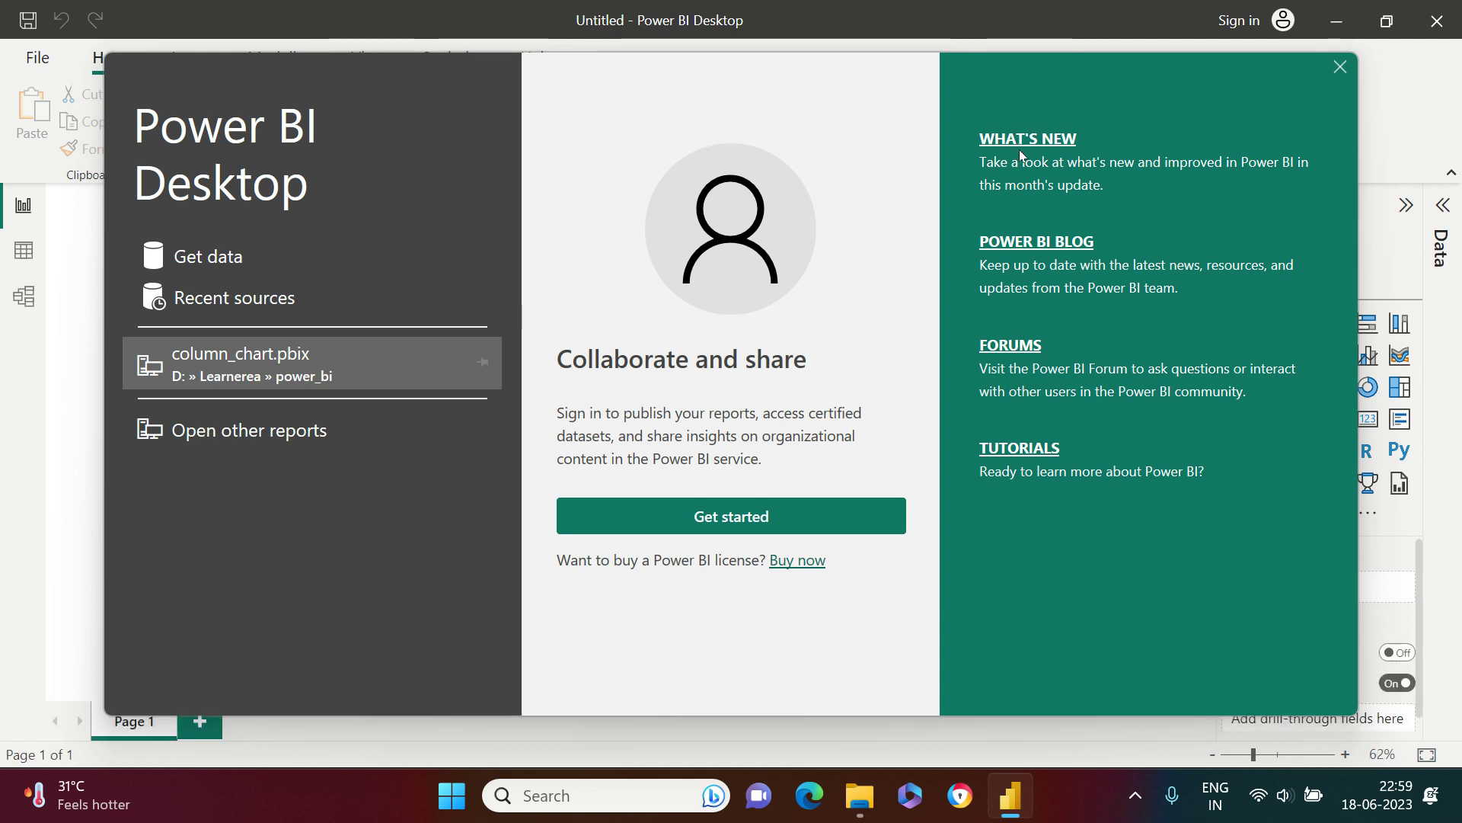
Step: Nudge the Power BI Desktop window while the welcome screen loads over the untitled report
{"action": "mouse_move", "coordinate": [992, 61]}
{"action": "left_mouse_down"}
{"action": "mouse_move", "coordinate": [1008, 70]}
{"action": "mouse_move", "coordinate": [995, 70]}
{"action": "left_mouse_up"}
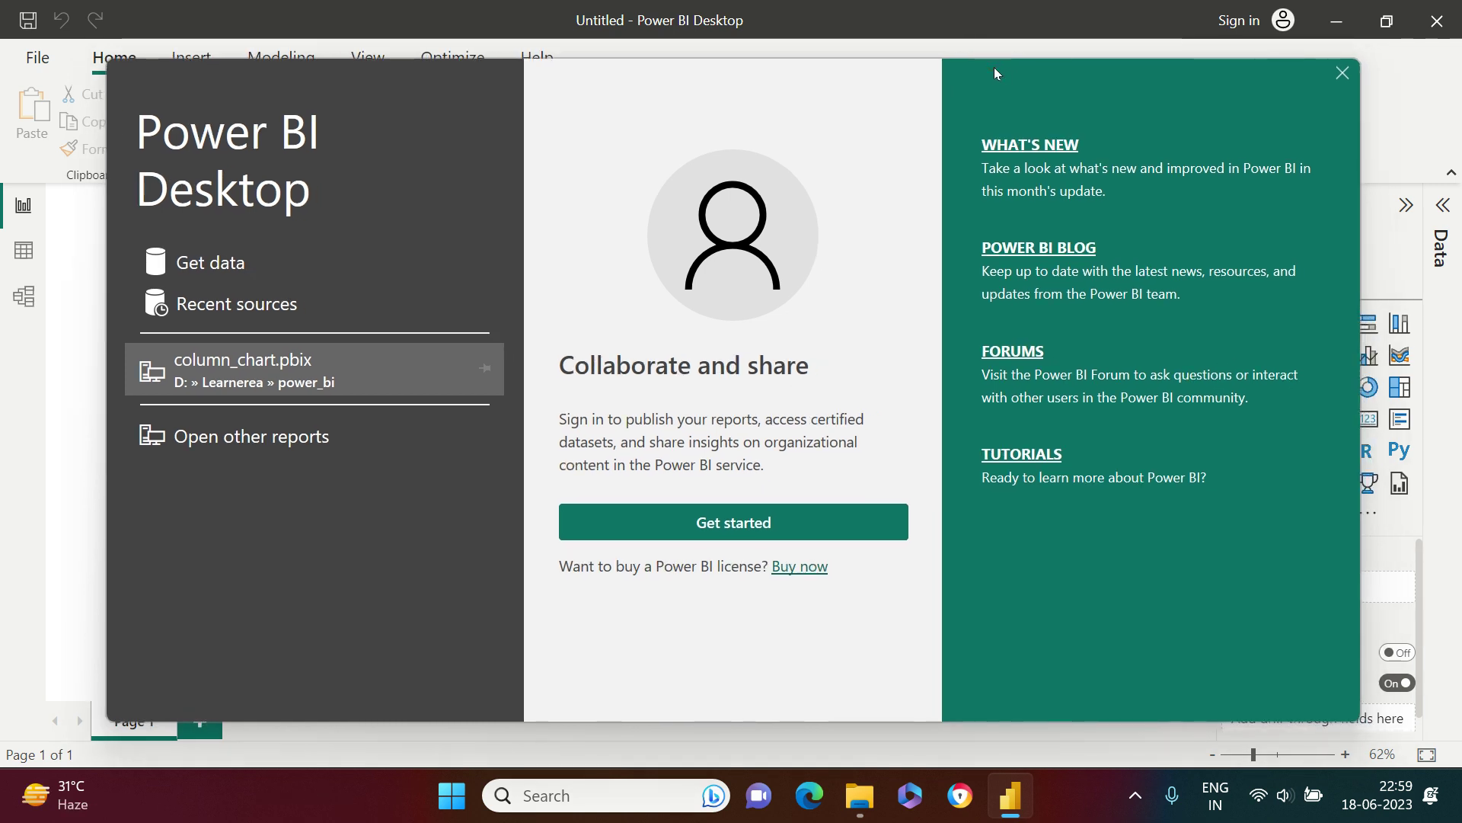
{"action": "left_click_drag", "start_coordinate": [994, 67], "coordinate": [993, 66]}
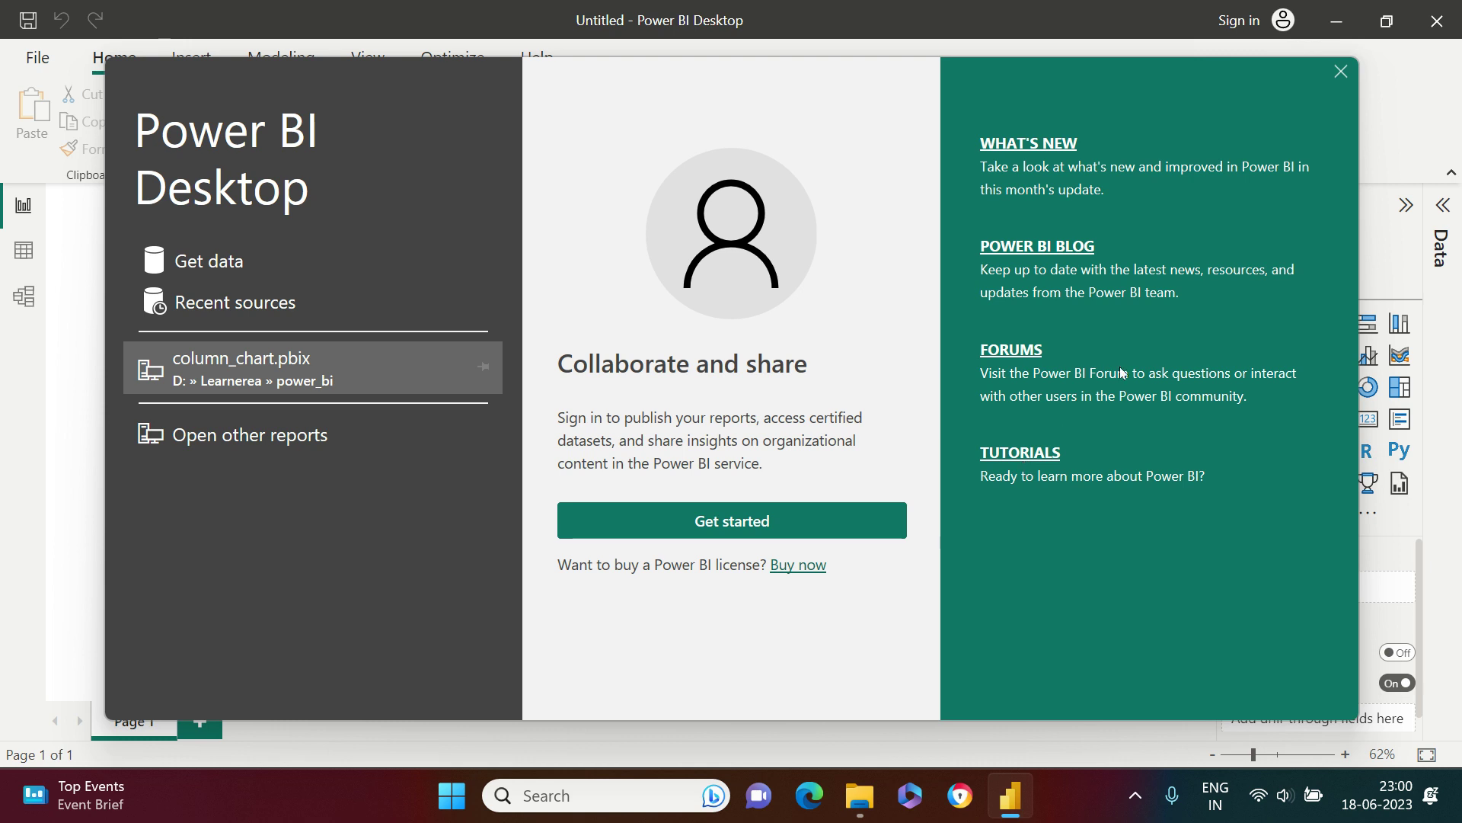
Step: Close the welcome dialog and collapse, then re-expand, the Visualizations pane
{"action": "left_click", "coordinate": [1342, 72]}
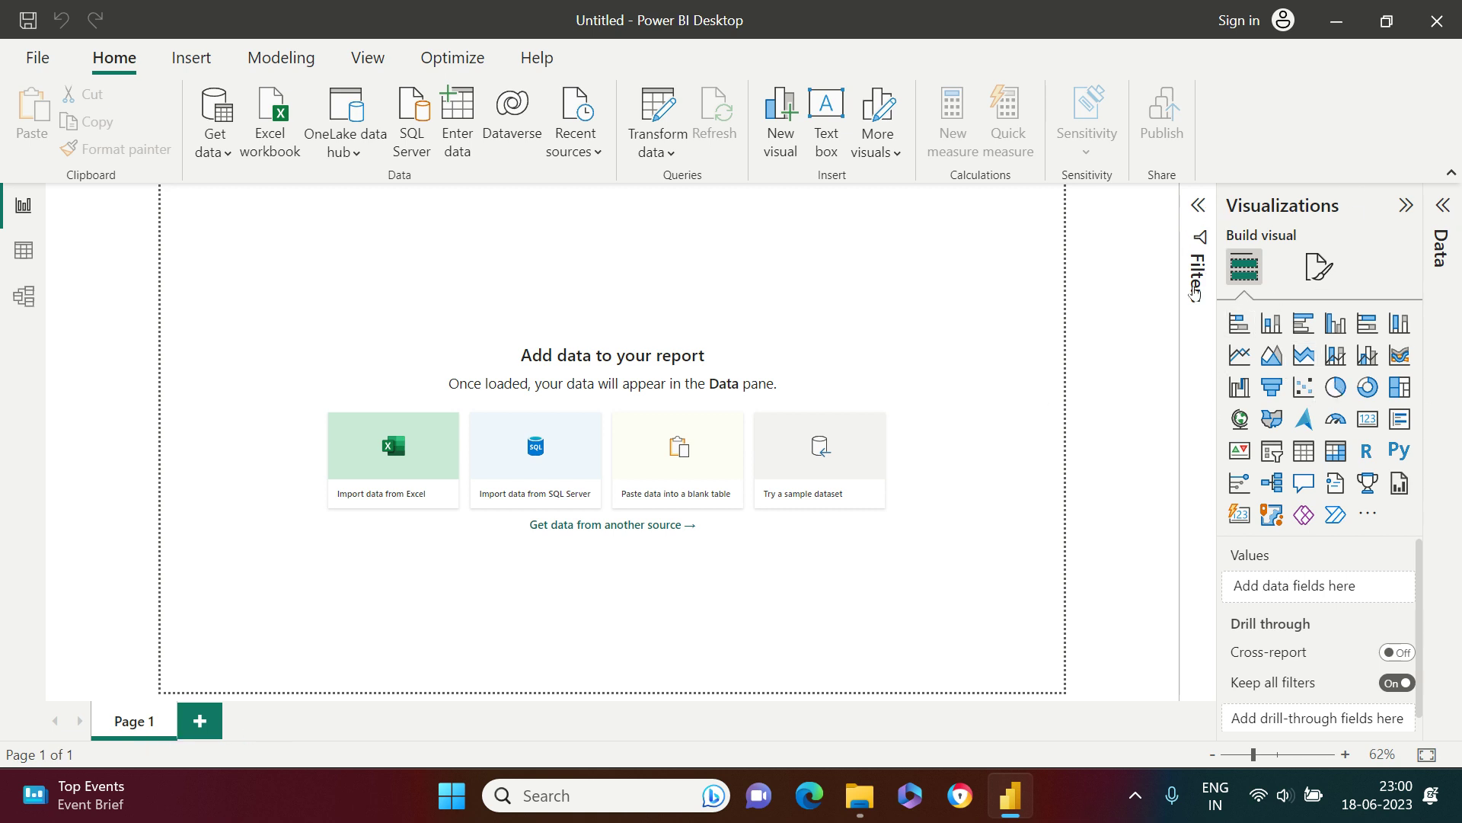
{"action": "left_click", "coordinate": [1405, 206]}
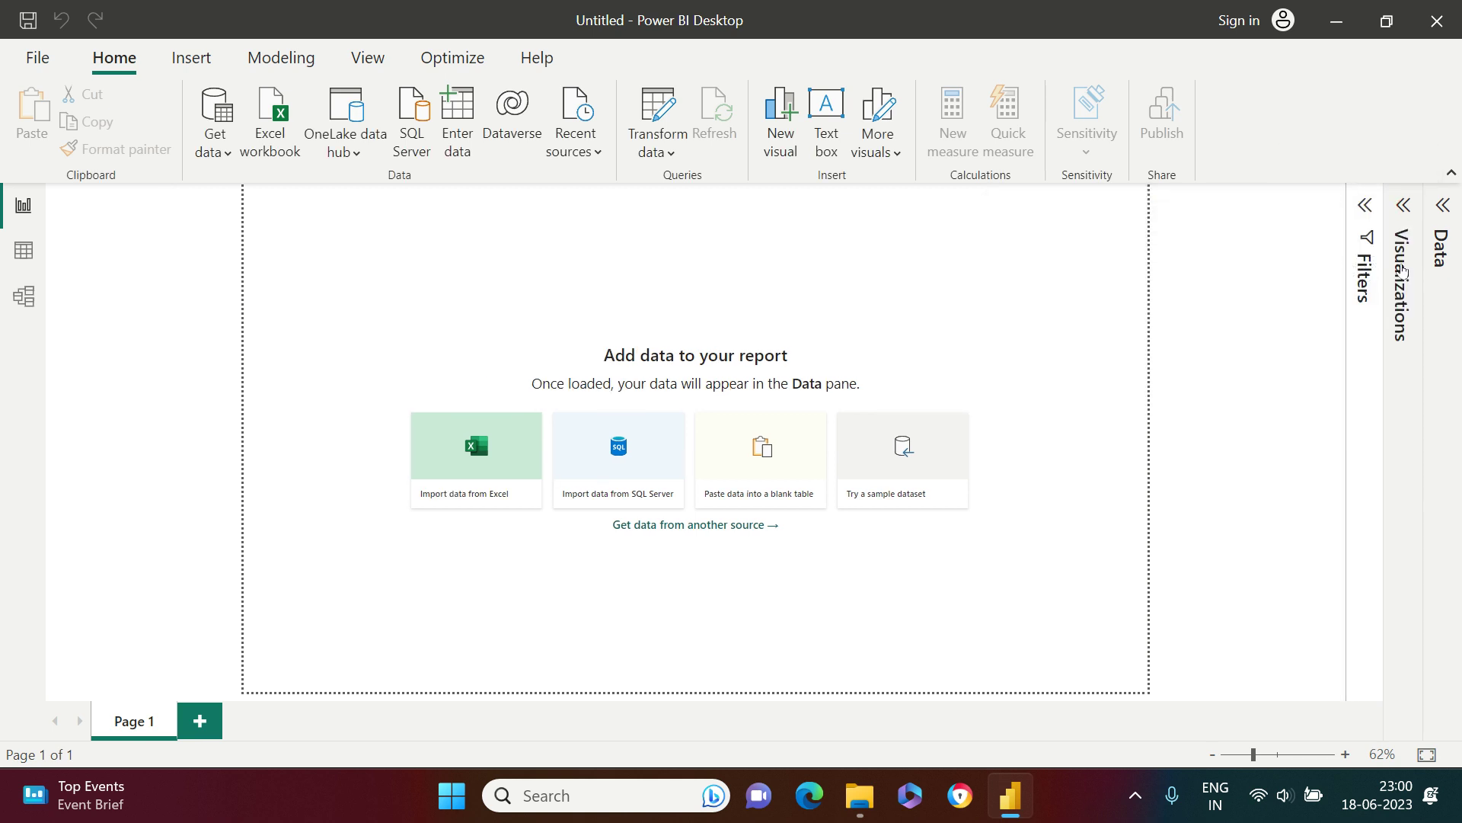
{"action": "left_click", "coordinate": [1405, 207]}
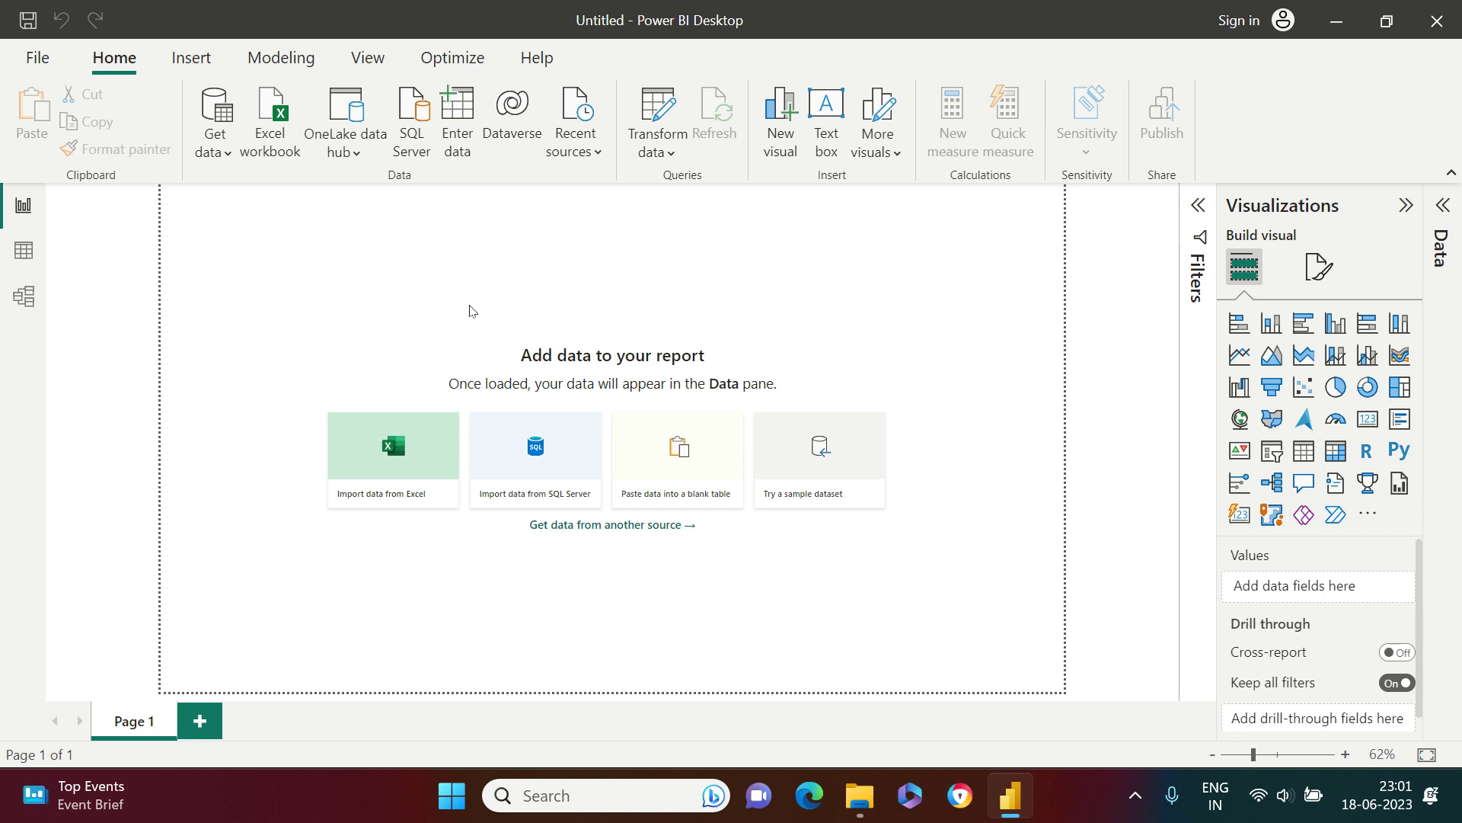
{"action": "left_click", "coordinate": [229, 156]}
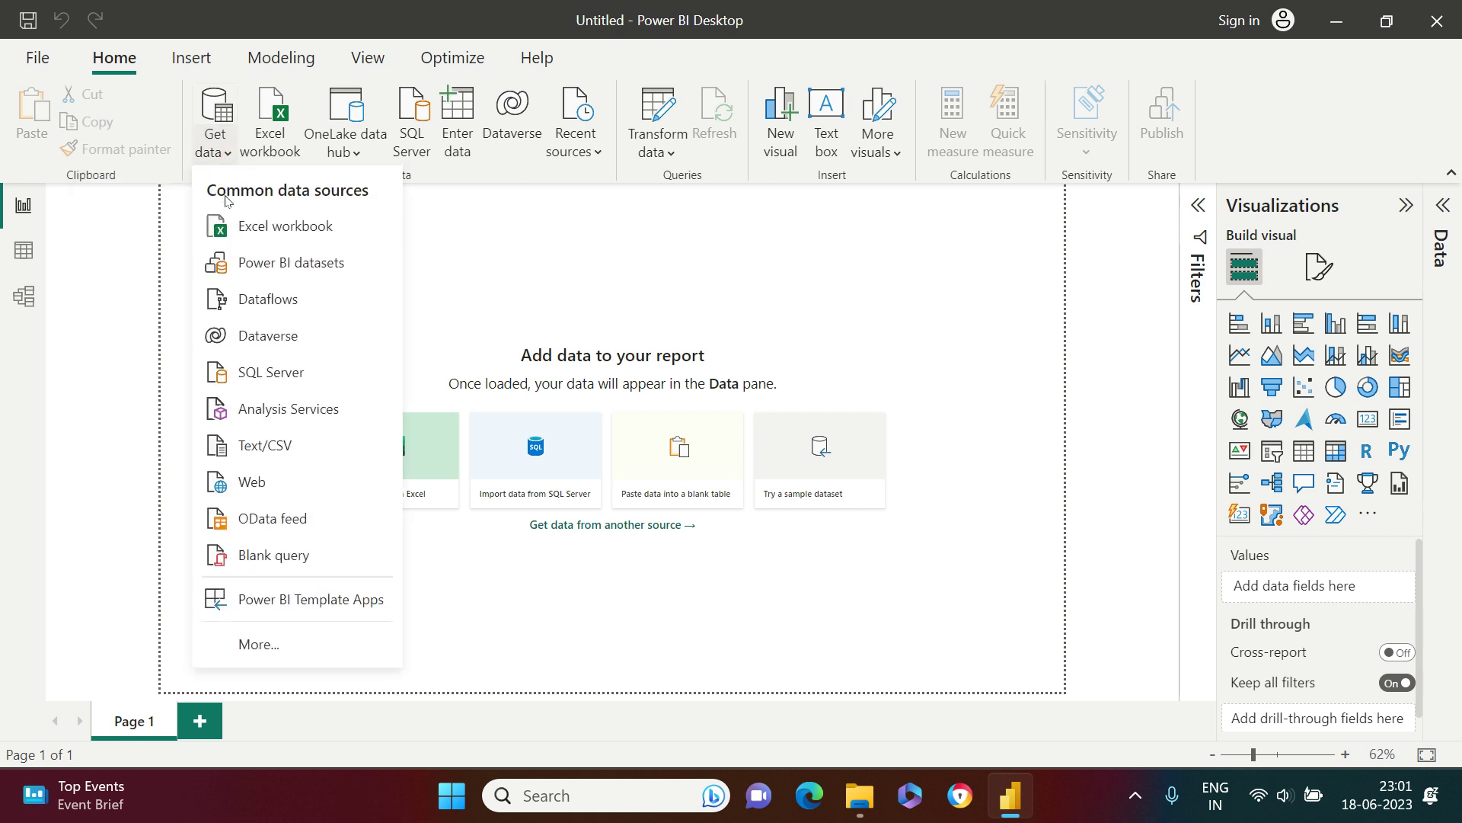
{"action": "left_click", "coordinate": [254, 645]}
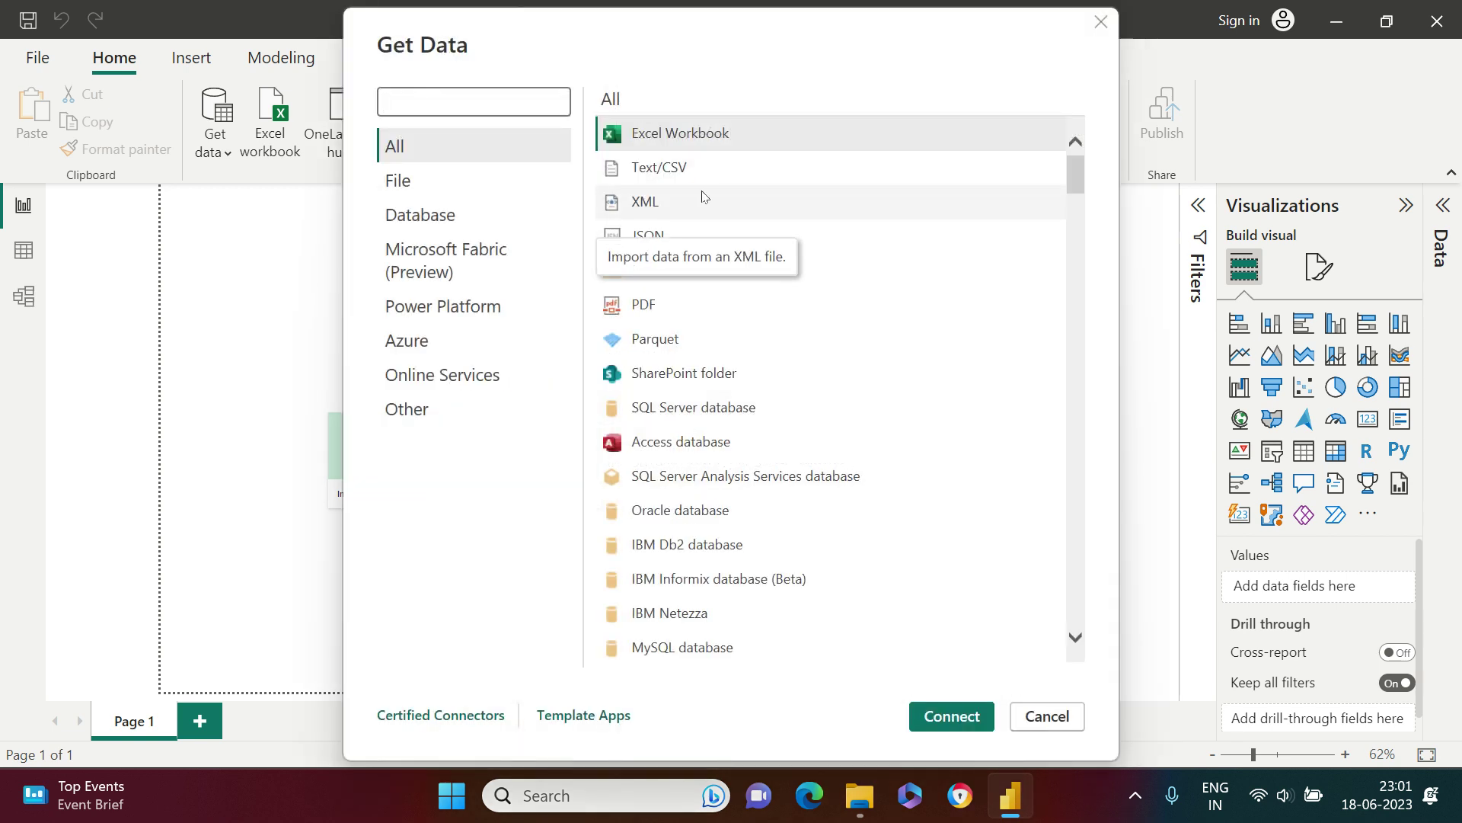
{"action": "left_click_drag", "start_coordinate": [1077, 176], "coordinate": [1030, 88]}
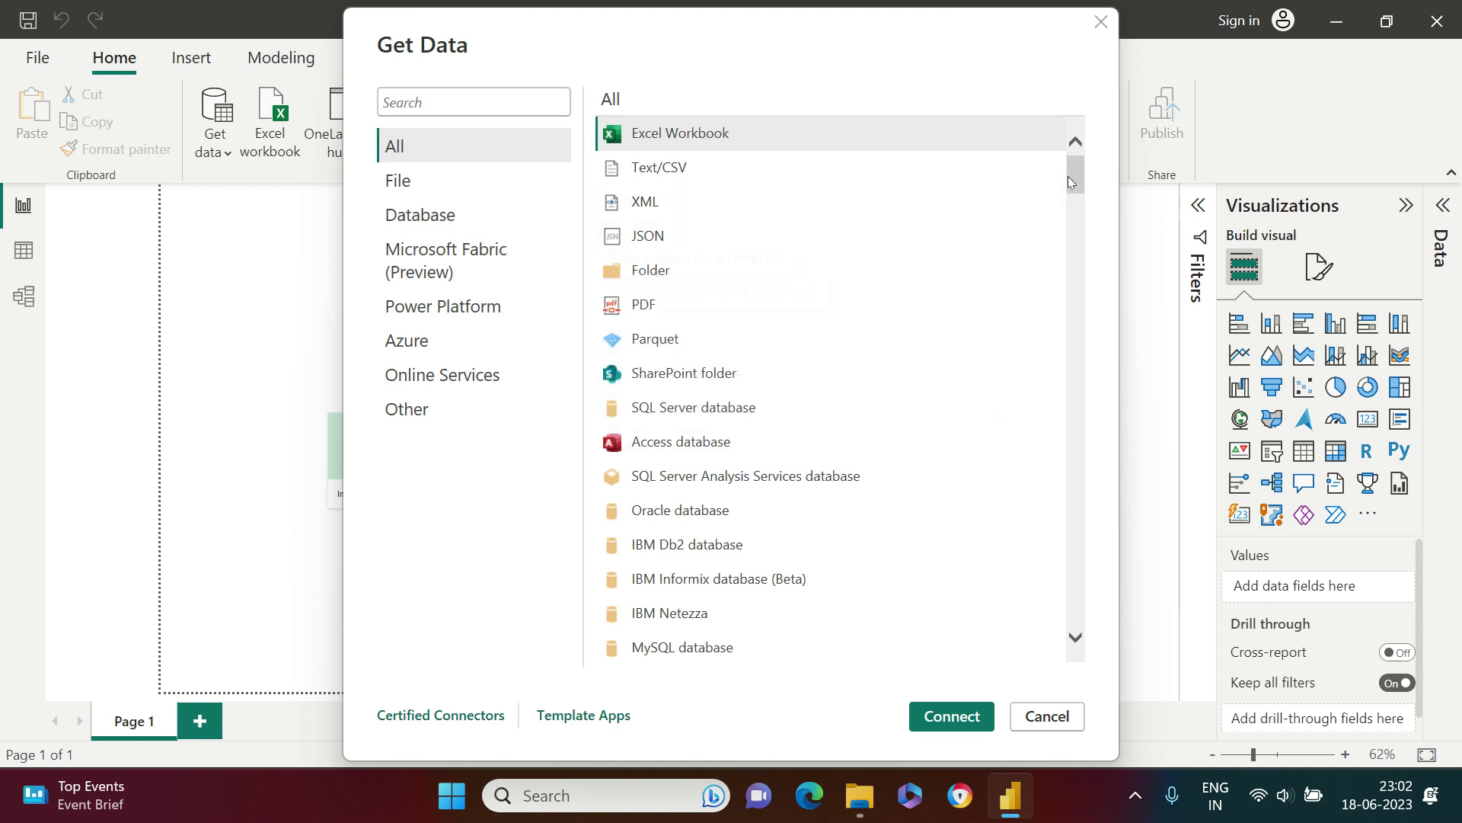
{"action": "mouse_move", "coordinate": [1069, 181]}
{"action": "left_mouse_down"}
{"action": "mouse_move", "coordinate": [1066, 341]}
{"action": "mouse_move", "coordinate": [1069, 156]}
{"action": "left_mouse_up"}
{"action": "left_click", "coordinate": [455, 312]}
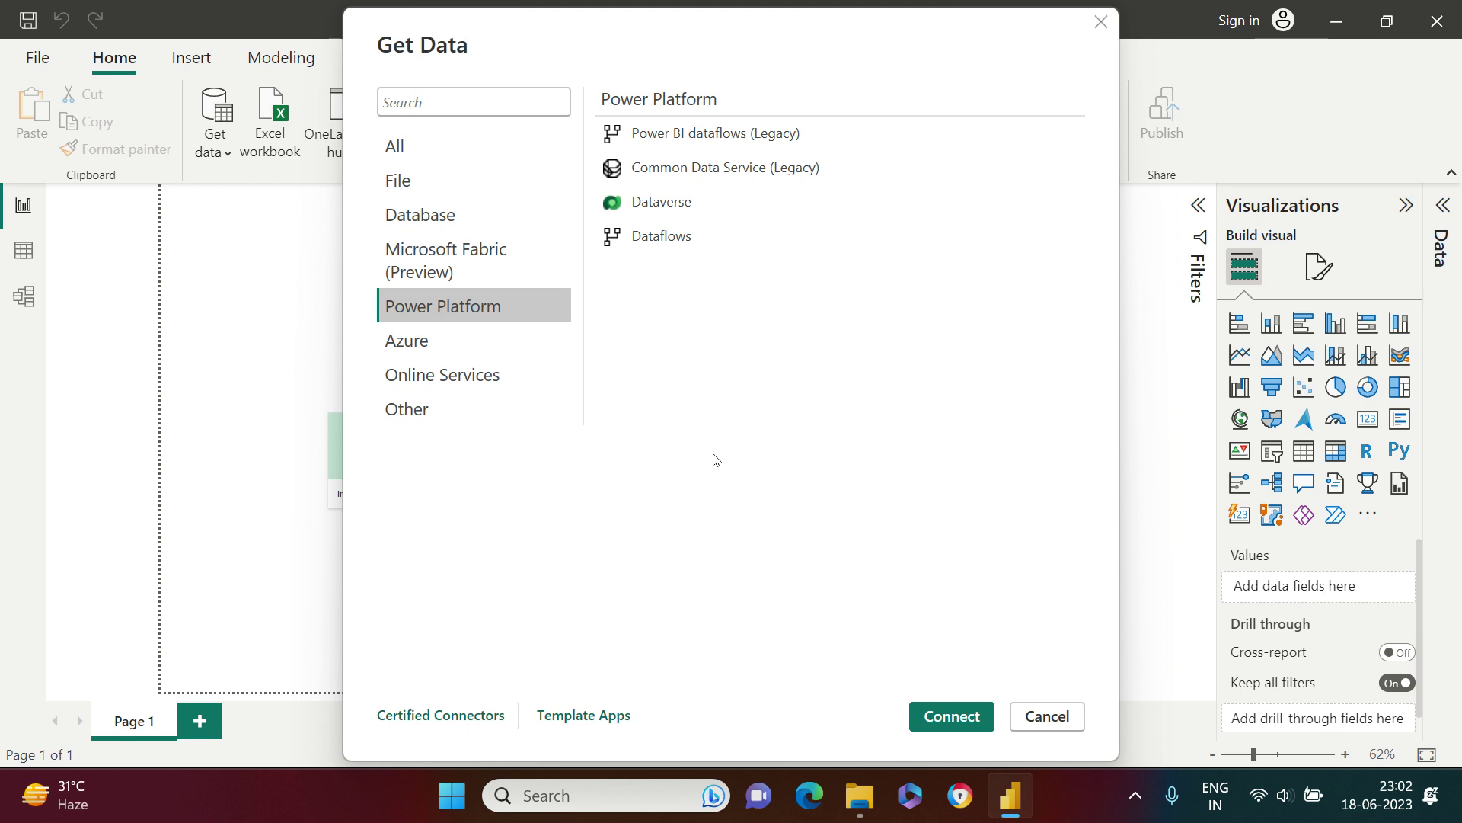
Step: Close the Get Data connector list and browse the Insert, Modeling and View ribbon commands
{"action": "left_click", "coordinate": [1036, 716]}
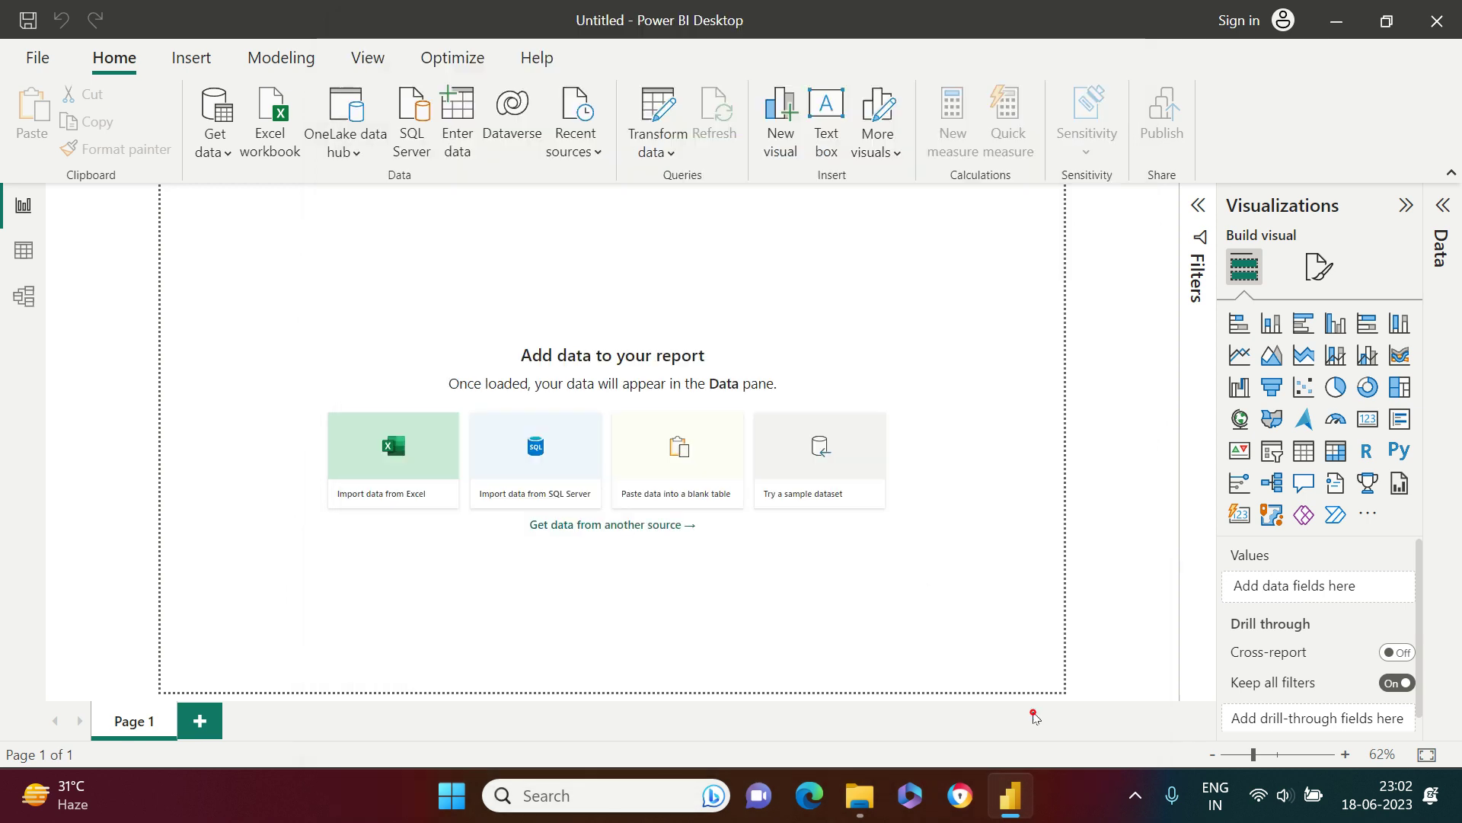
{"action": "left_click", "coordinate": [194, 67]}
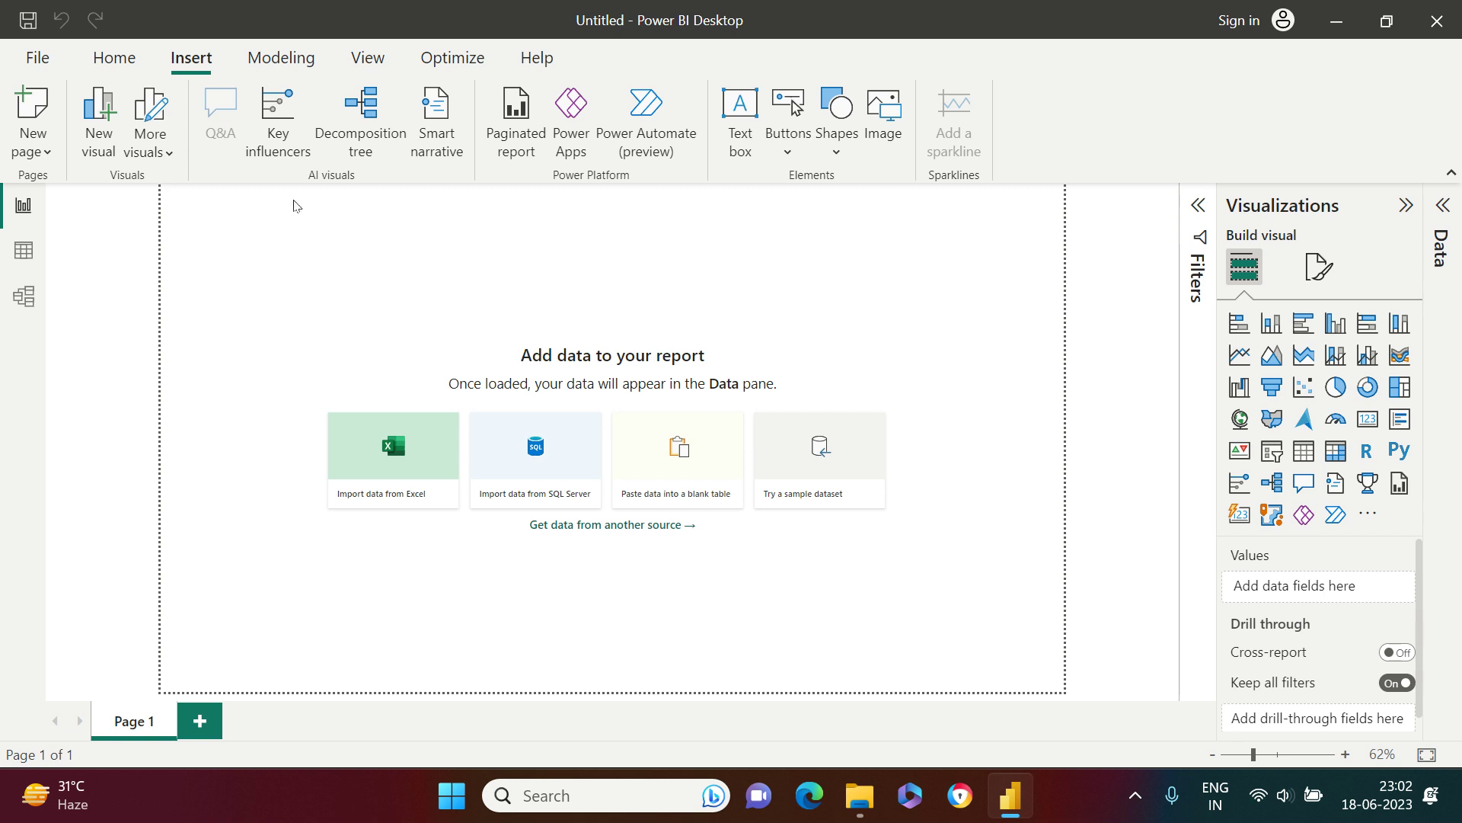
{"action": "left_click", "coordinate": [302, 65]}
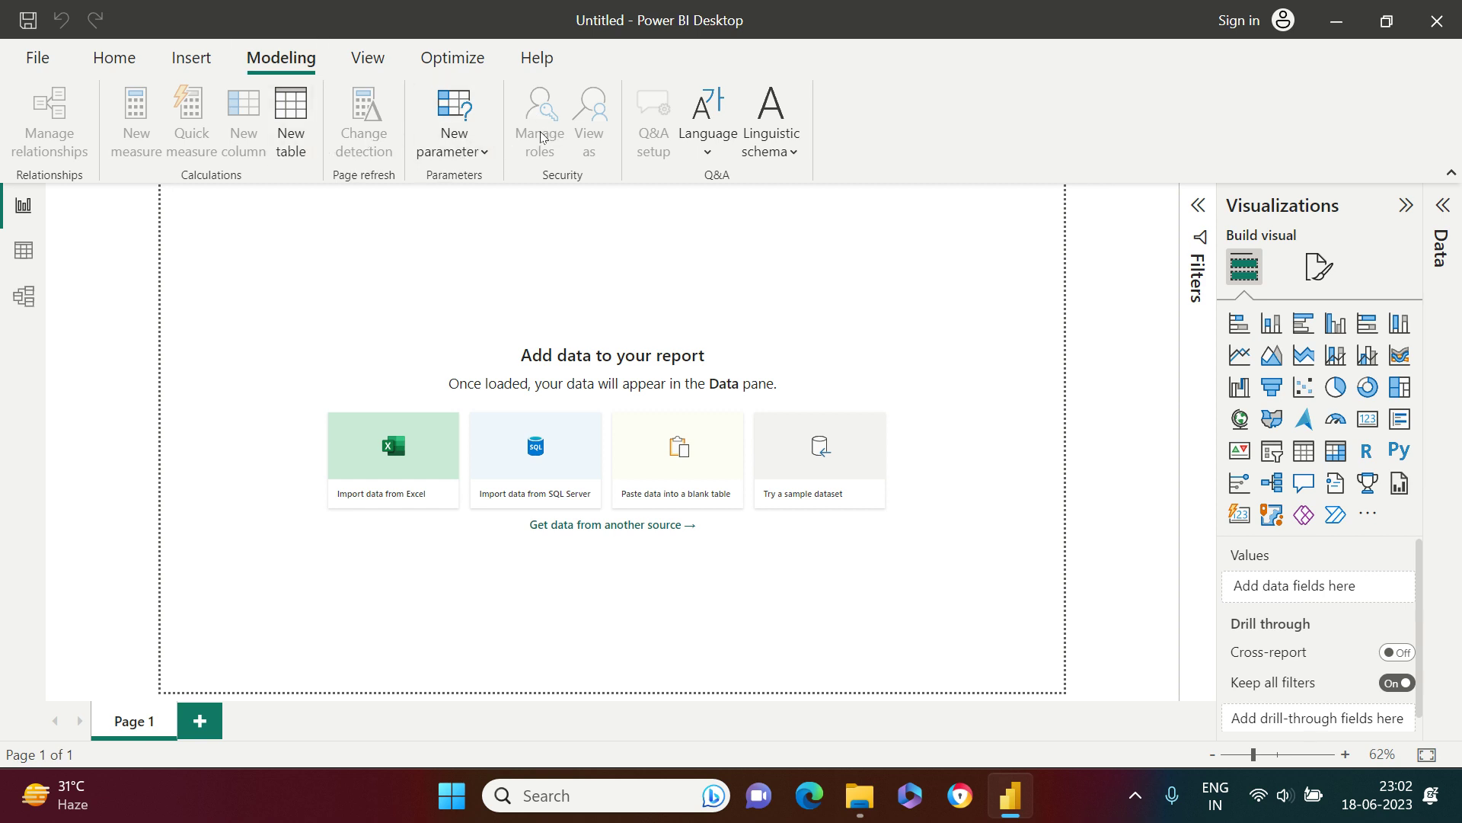
{"action": "left_click", "coordinate": [363, 68]}
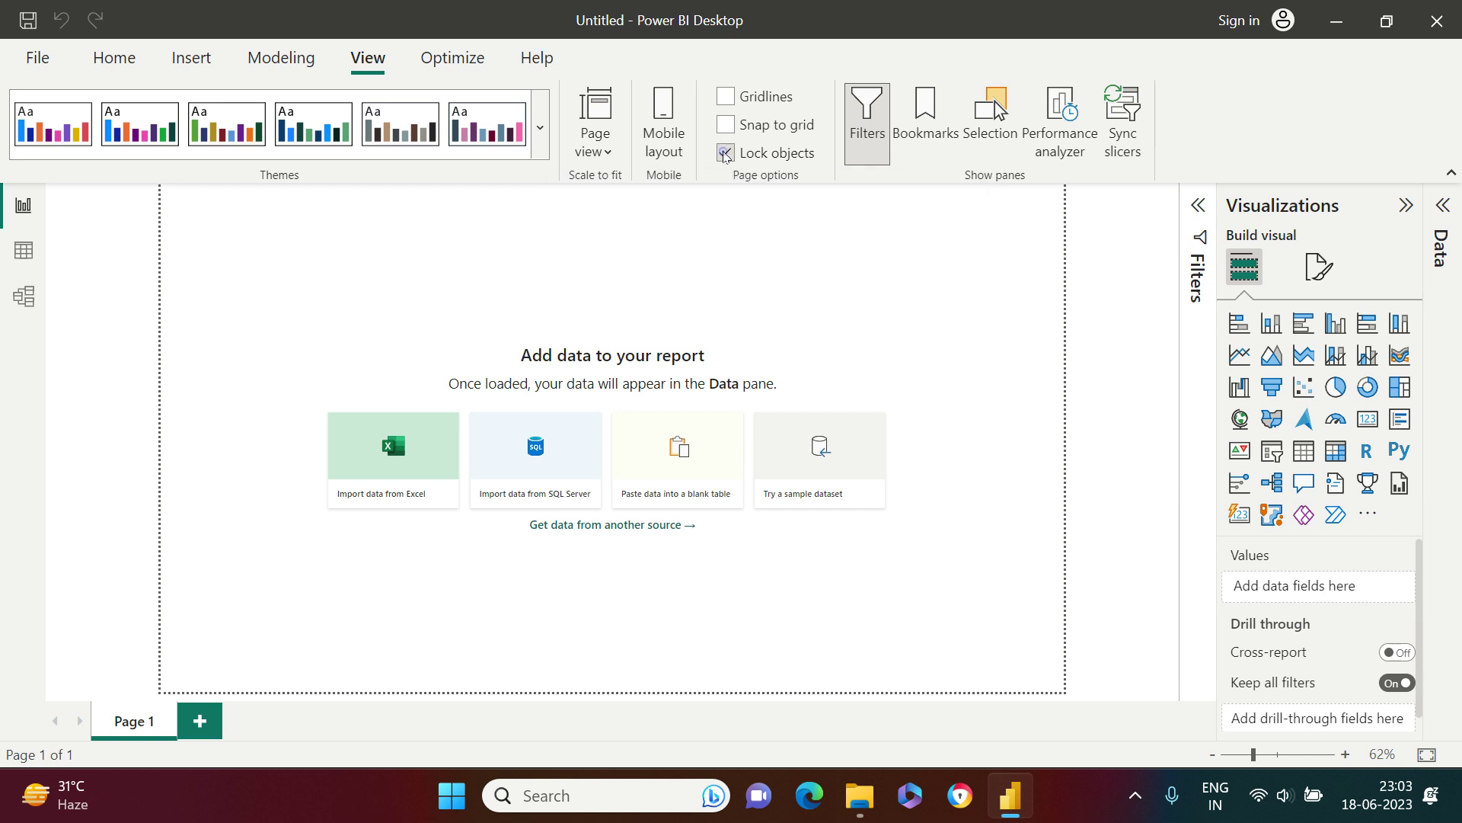
{"action": "left_click", "coordinate": [724, 154]}
{"action": "left_click", "coordinate": [606, 158]}
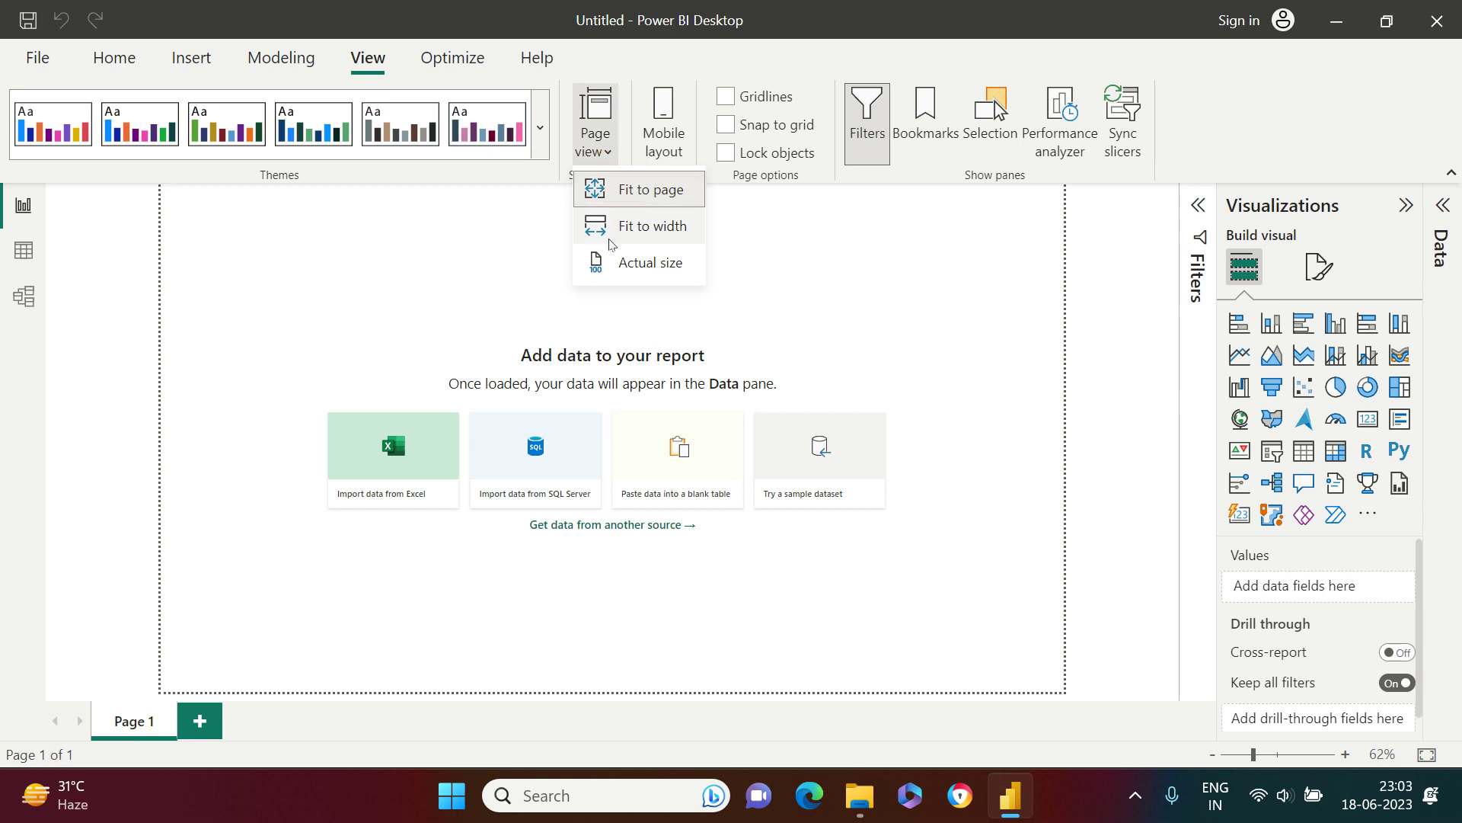
{"action": "left_click", "coordinate": [647, 263]}
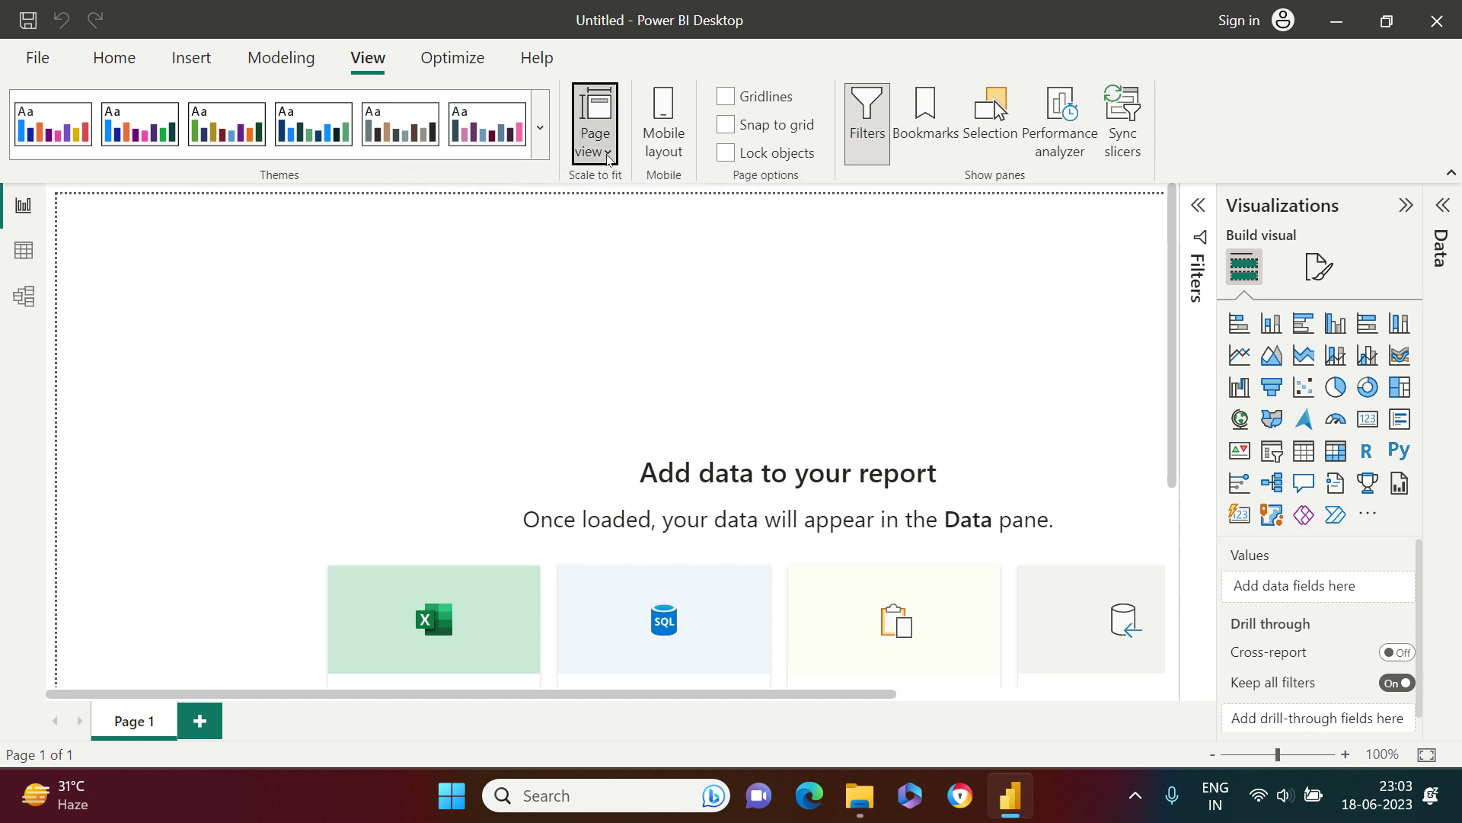
{"action": "left_click", "coordinate": [601, 149]}
{"action": "left_click", "coordinate": [607, 154]}
{"action": "left_click", "coordinate": [607, 154]}
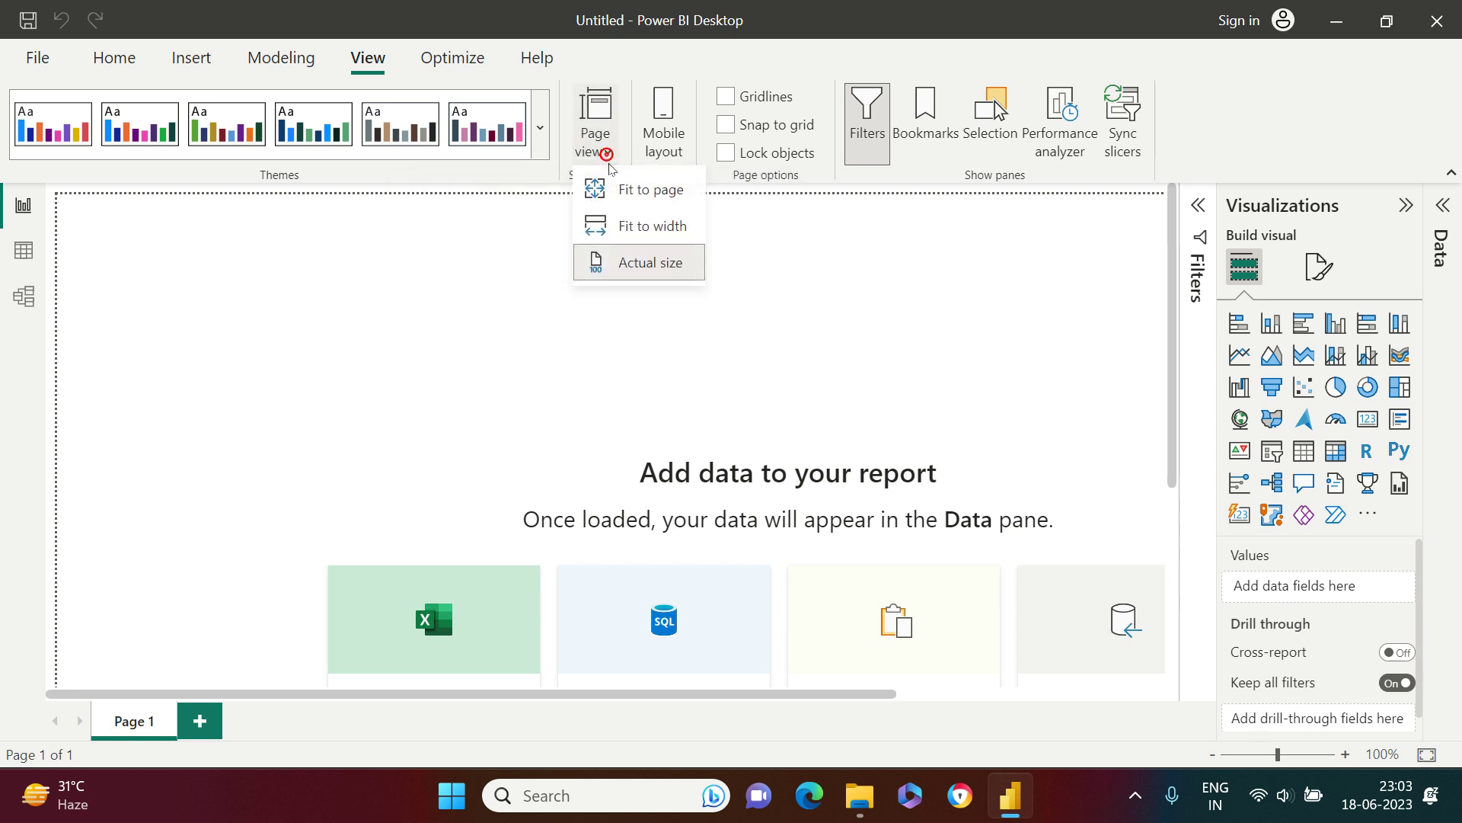
{"action": "left_click", "coordinate": [618, 193]}
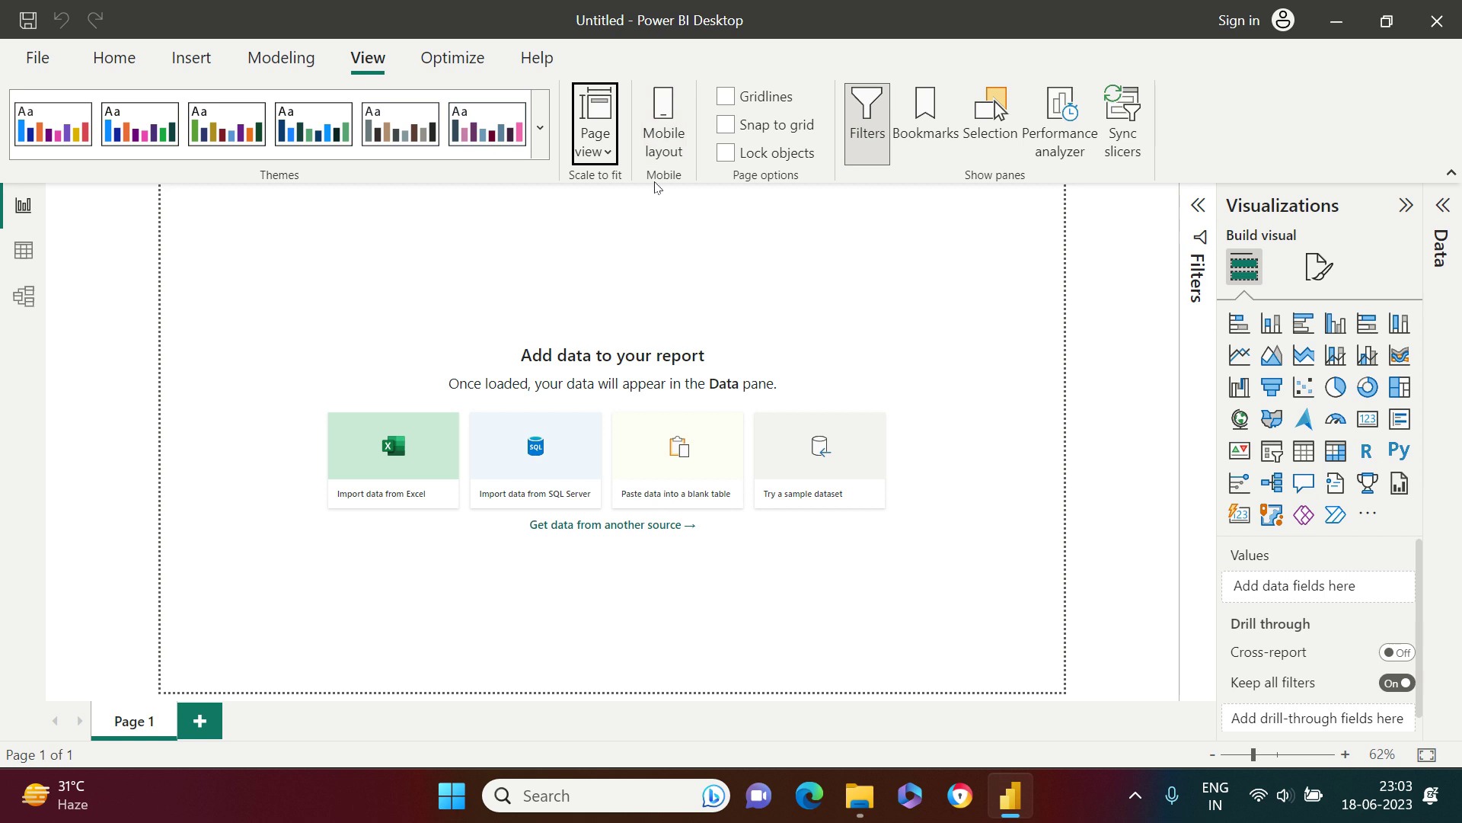
Step: Browse the Optimize and Help tabs, then pick Examples > Sample dataset
{"action": "left_click", "coordinate": [474, 55]}
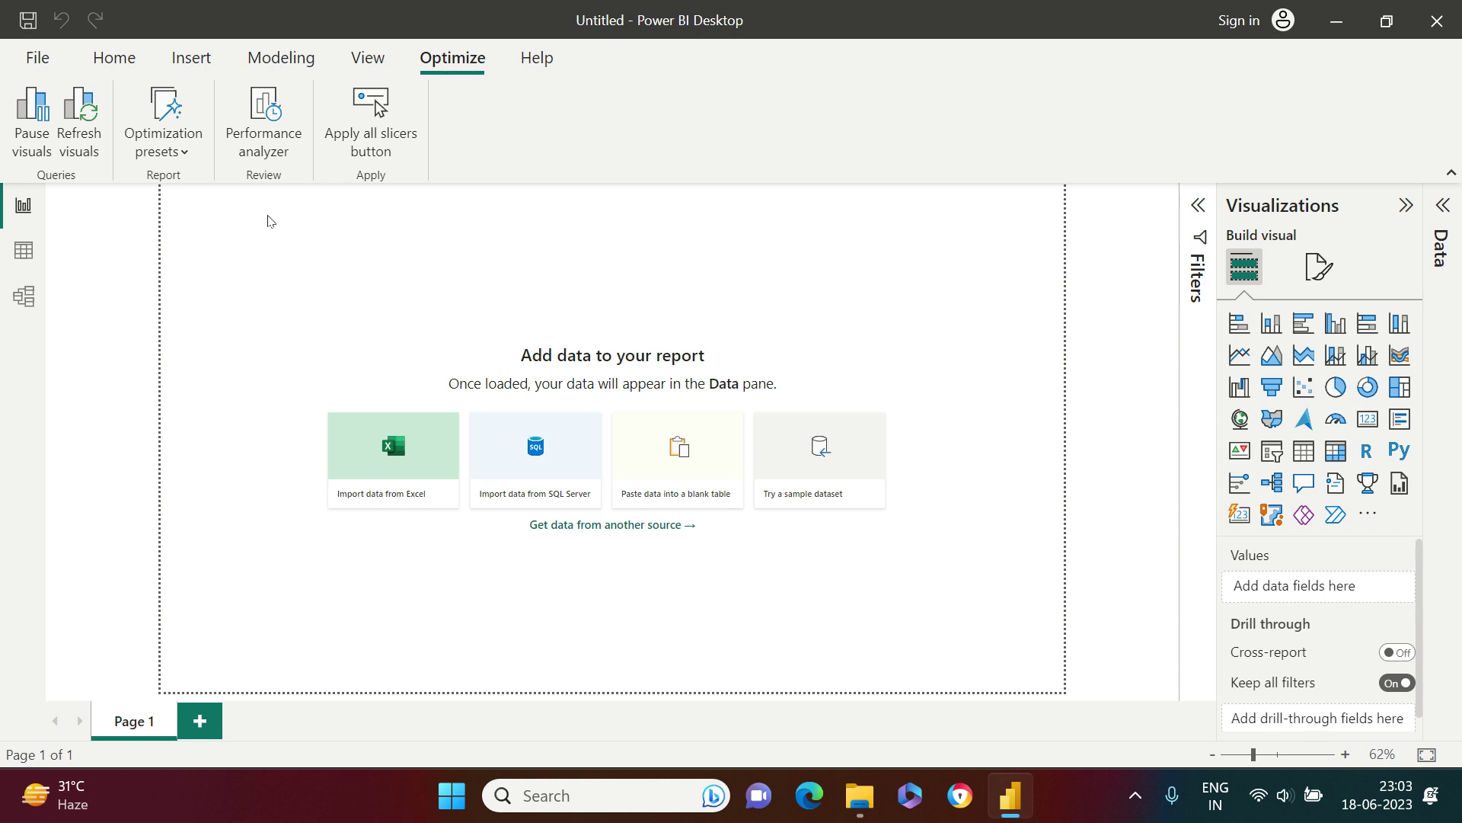
{"action": "left_click", "coordinate": [539, 61]}
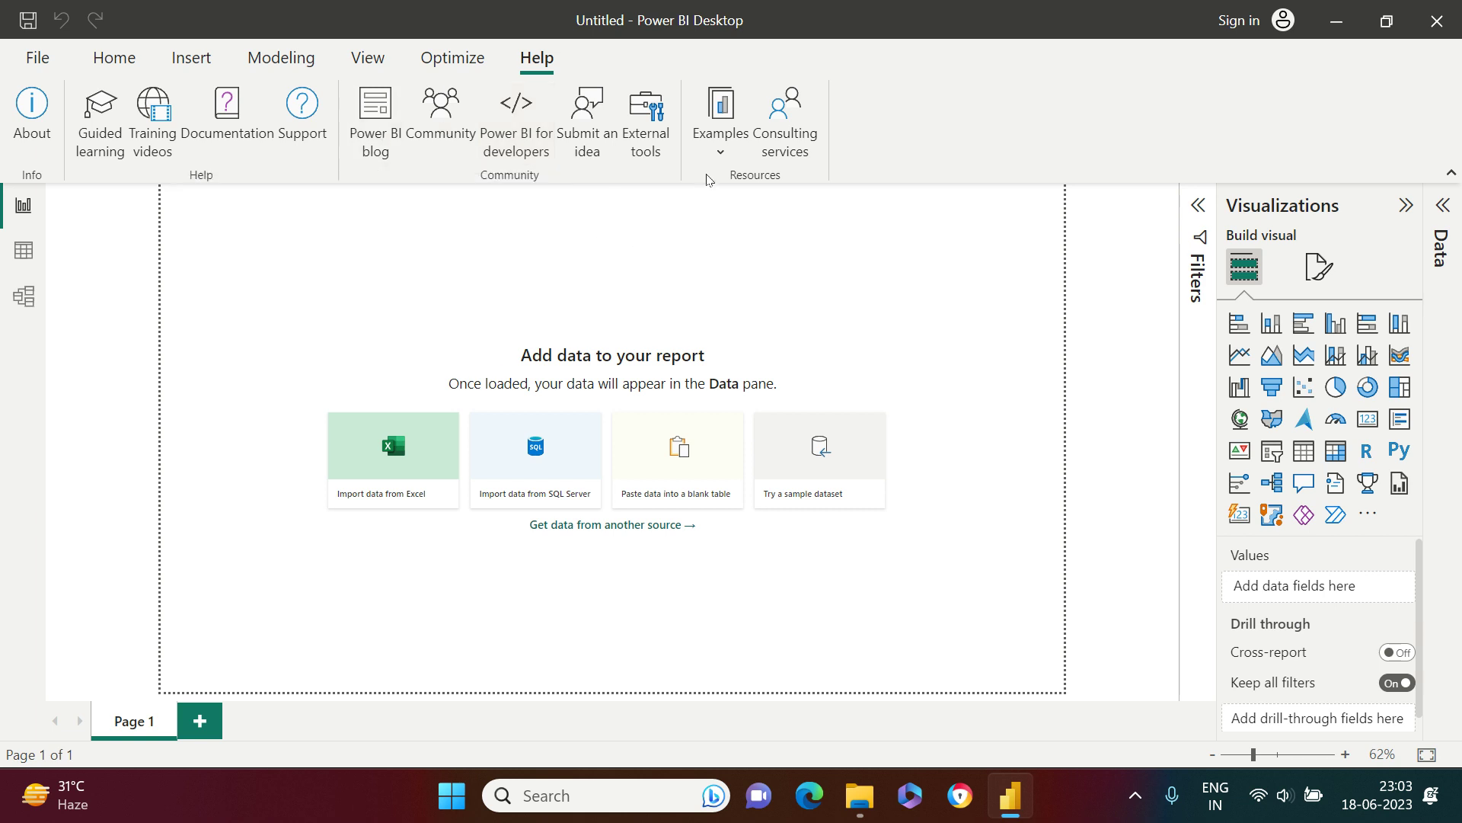
{"action": "left_click", "coordinate": [716, 155]}
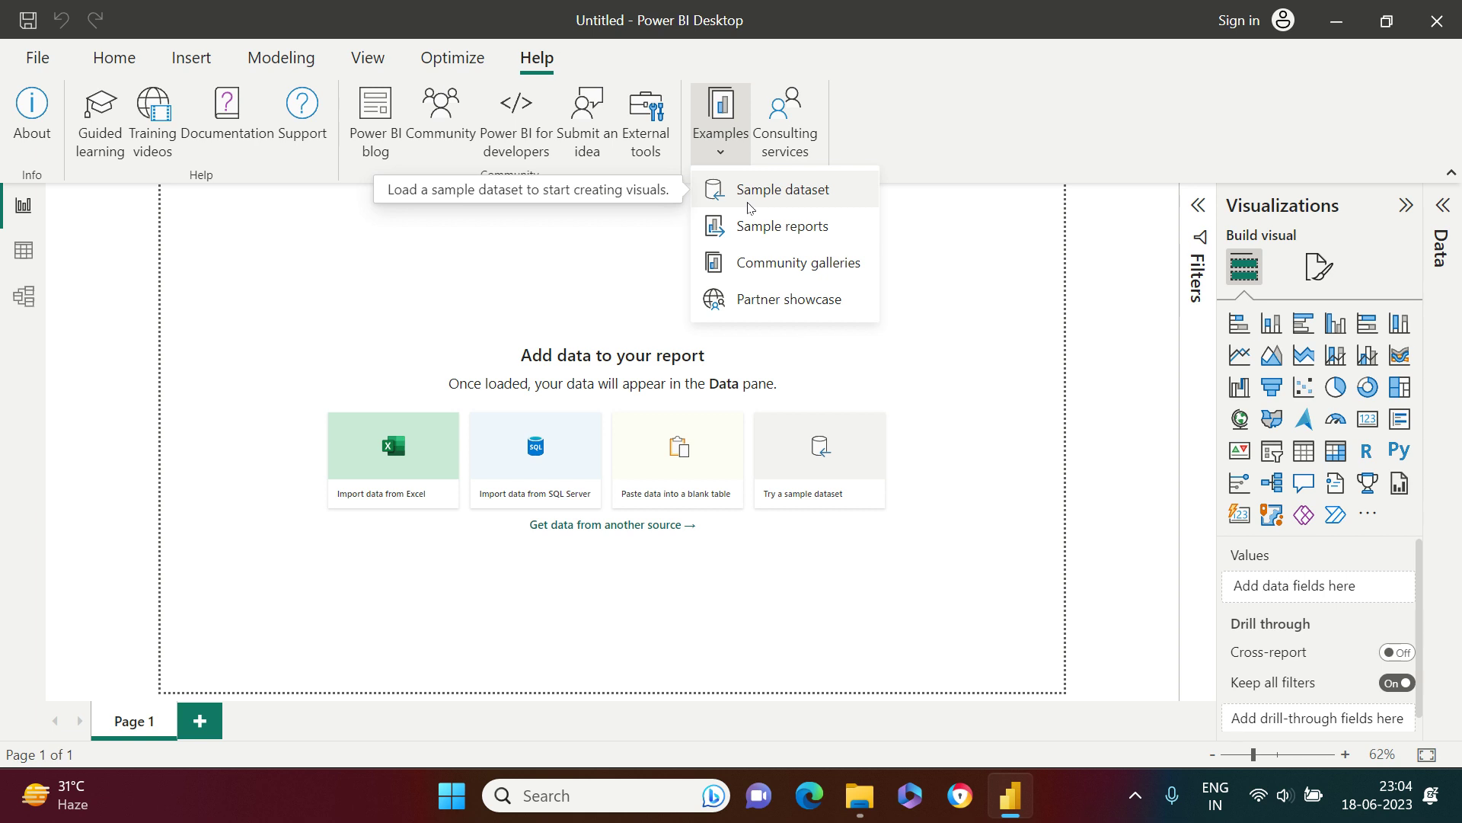
{"action": "left_click", "coordinate": [749, 208]}
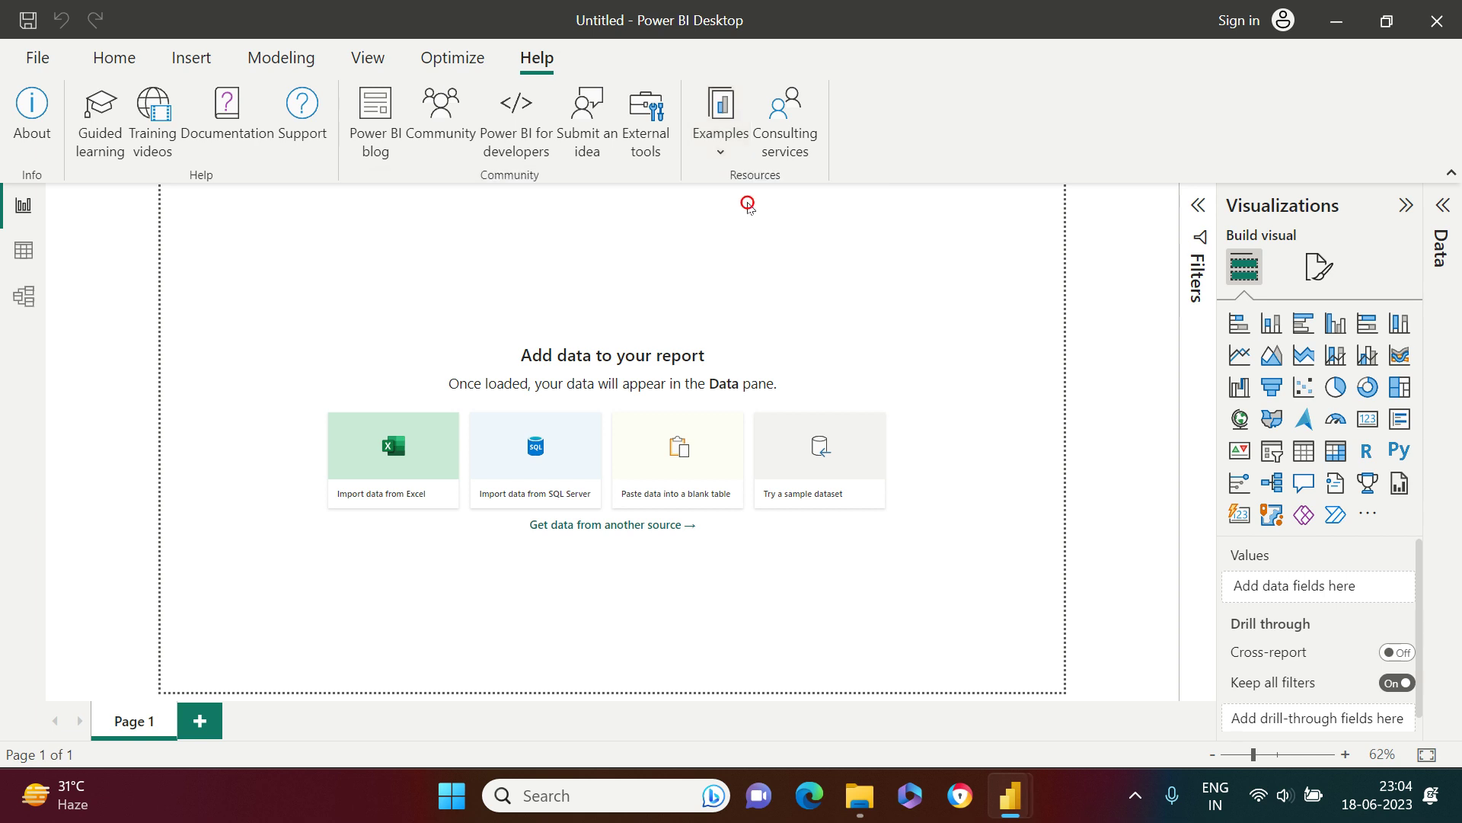
Step: Load the sample data, checking the financials table in the Navigator and loading it
{"action": "left_click", "coordinate": [825, 559]}
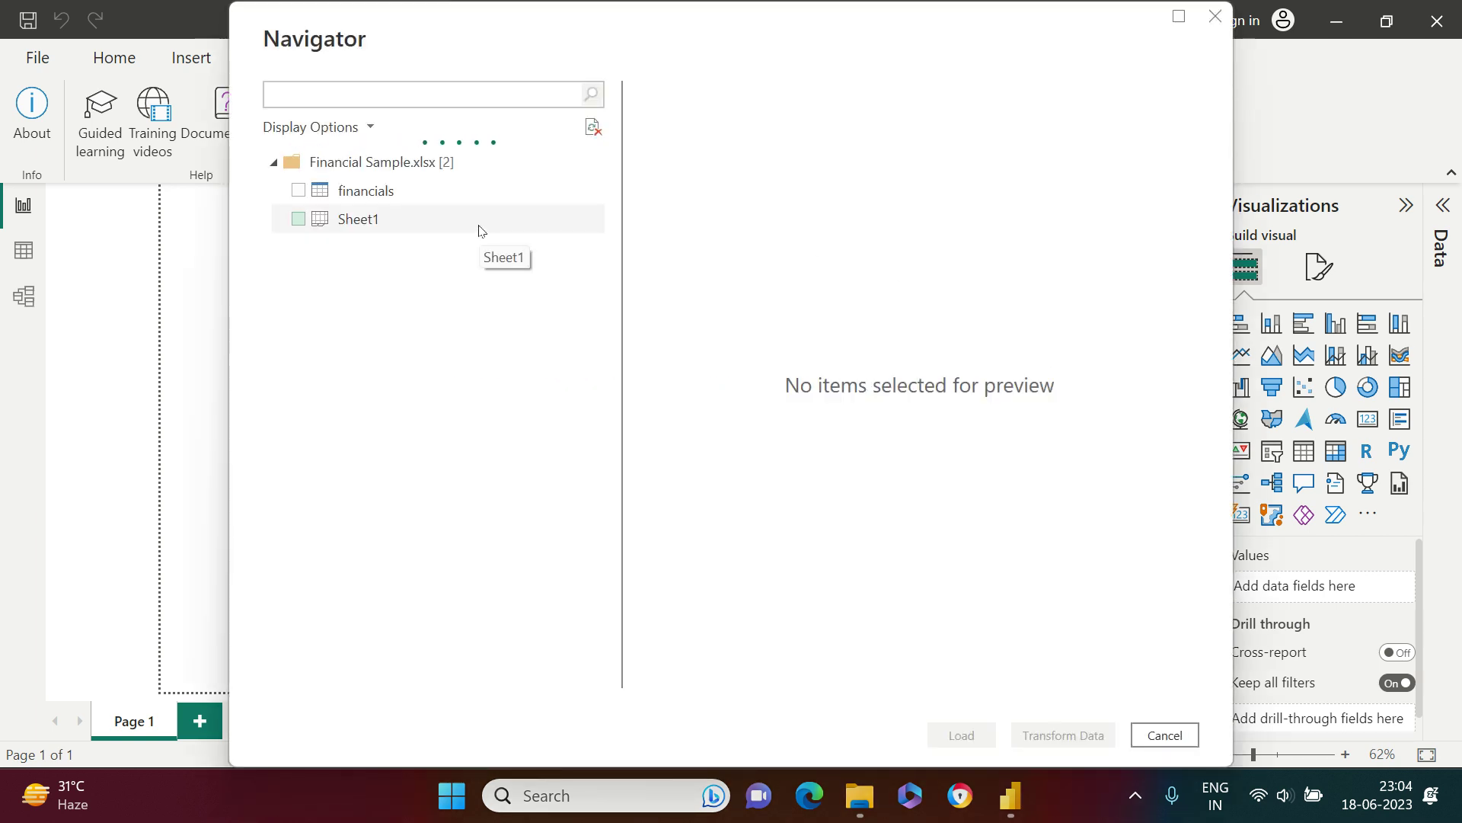
{"action": "left_click", "coordinate": [298, 191]}
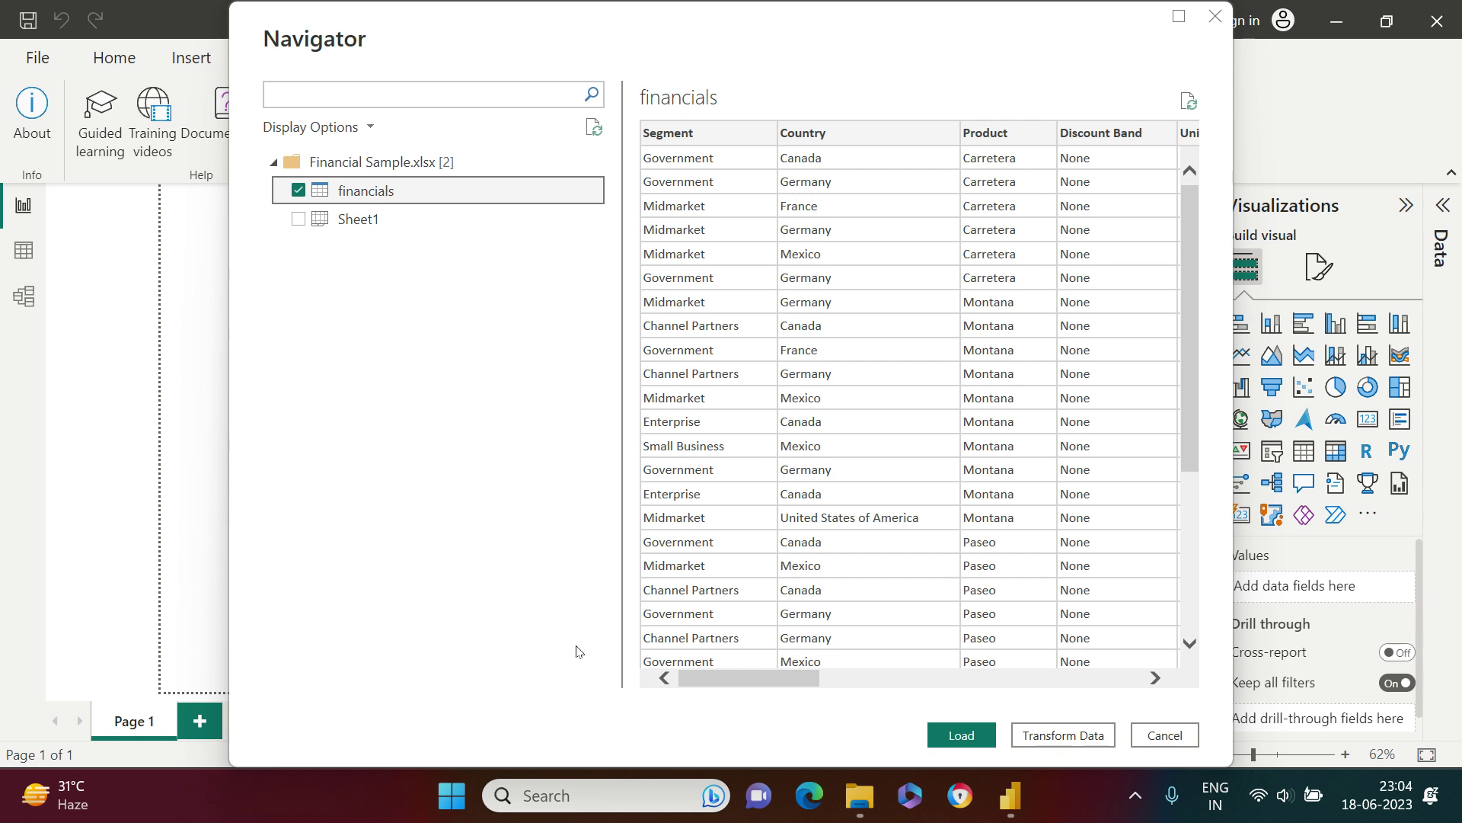
{"action": "left_click", "coordinate": [961, 734]}
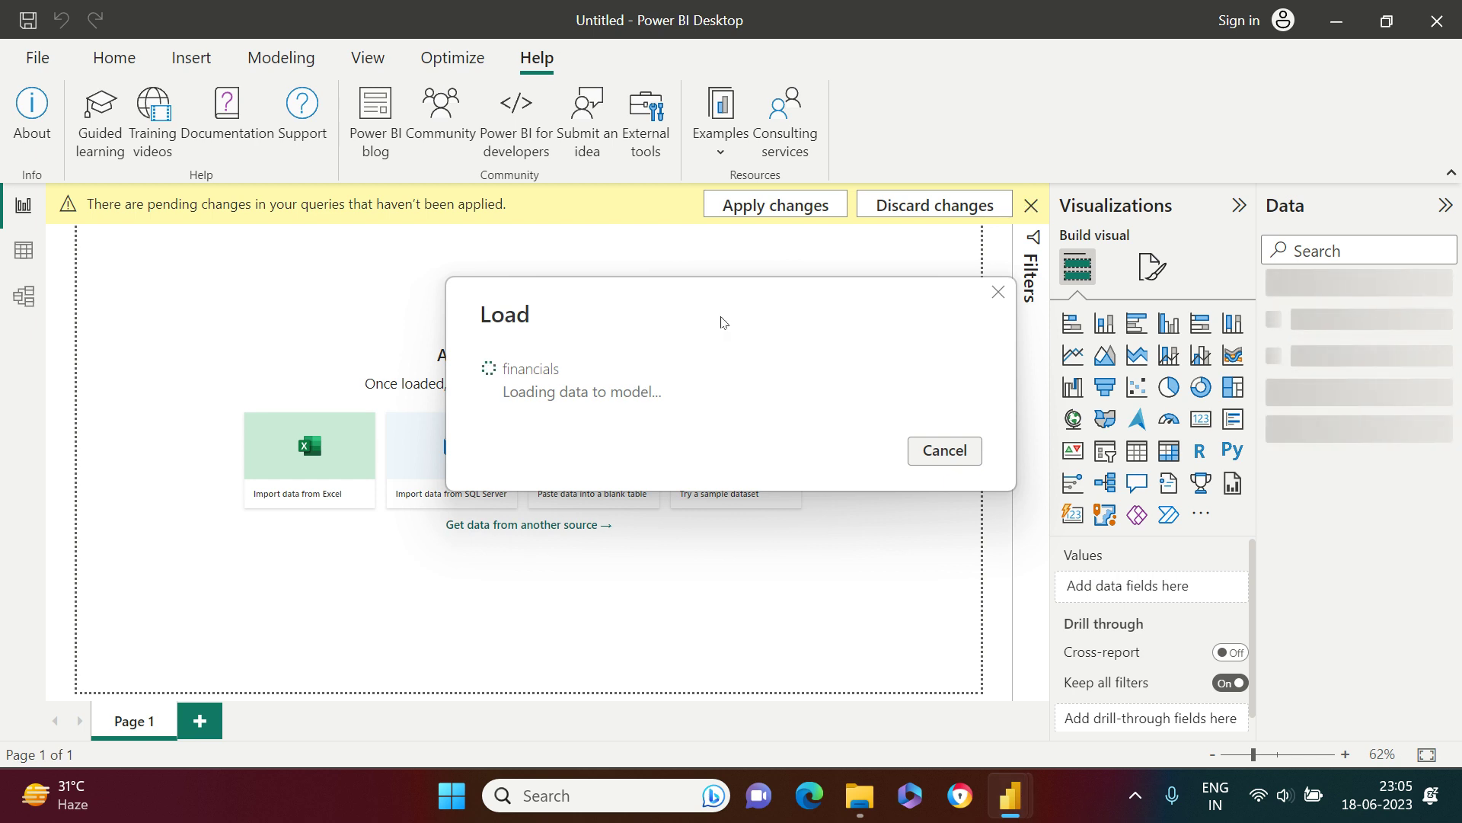
{"action": "key", "text": "alt"}
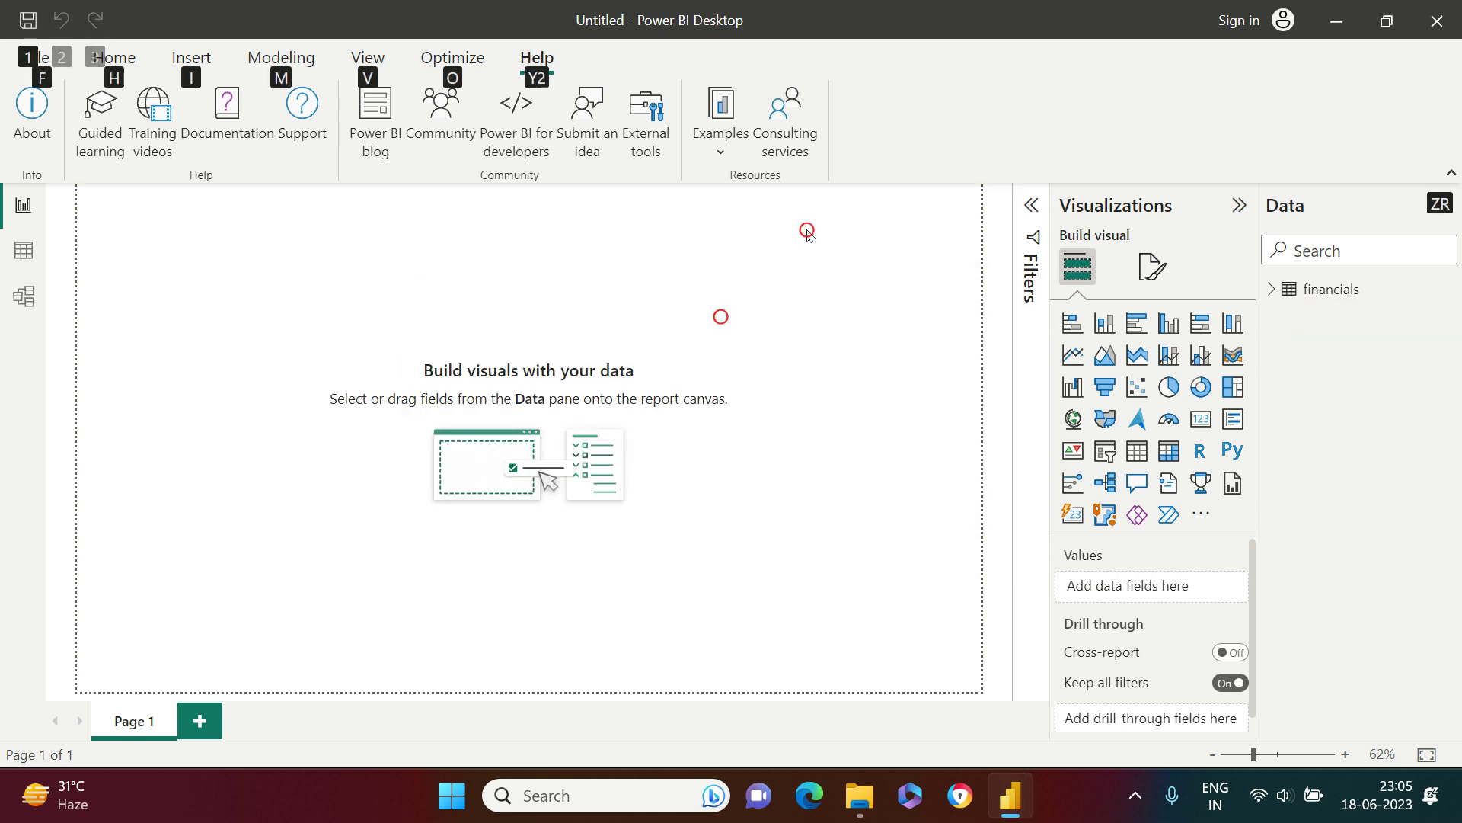
Step: Expand financials in the Data pane and open Date's Year, Quarter, Month, Day hierarchy
{"action": "left_click", "coordinate": [809, 235]}
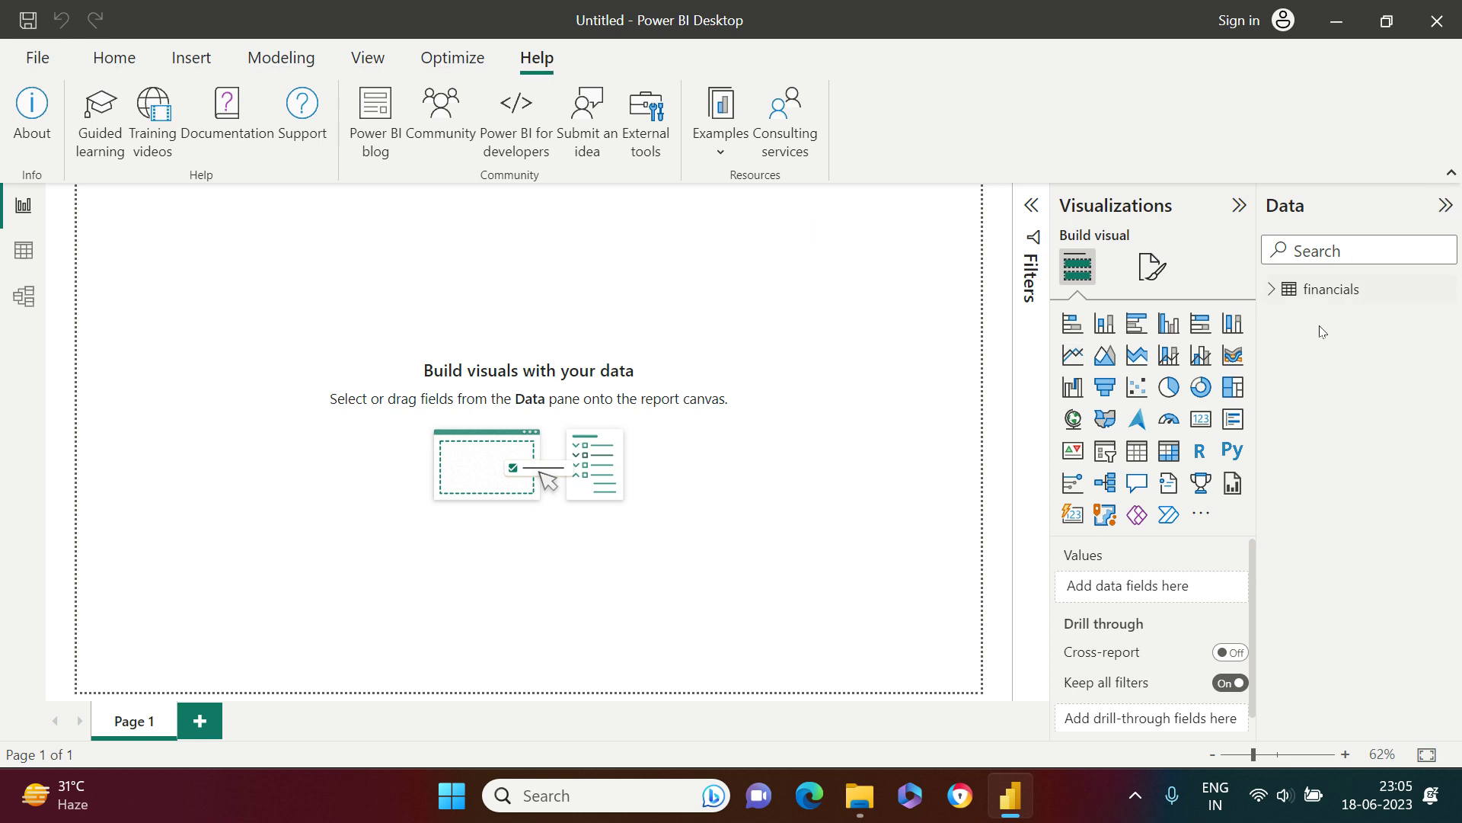
{"action": "left_click", "coordinate": [1271, 293]}
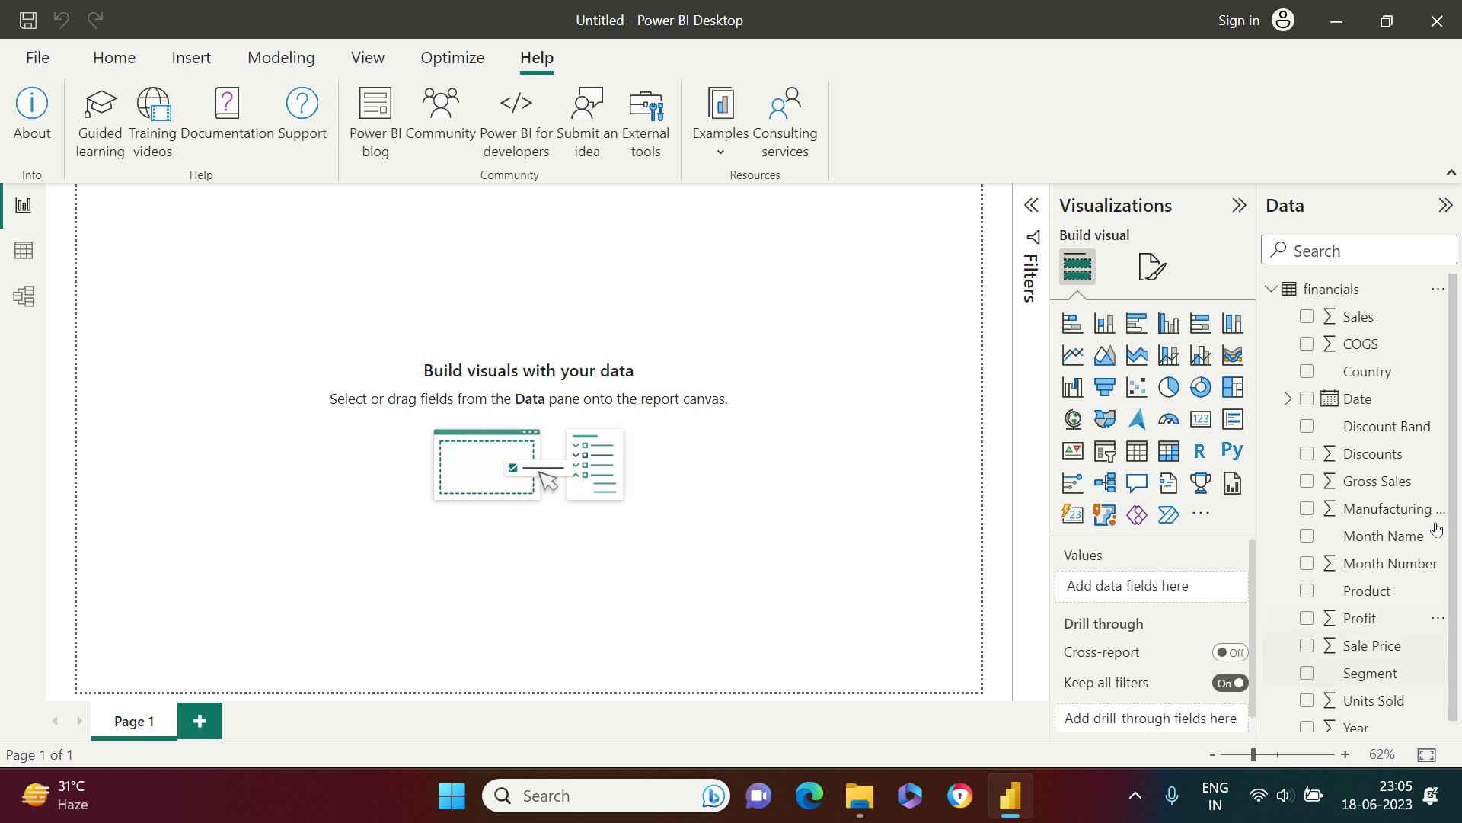
{"action": "scroll", "coordinate": [1454, 478], "scroll_direction": "down", "scroll_amount": 1}
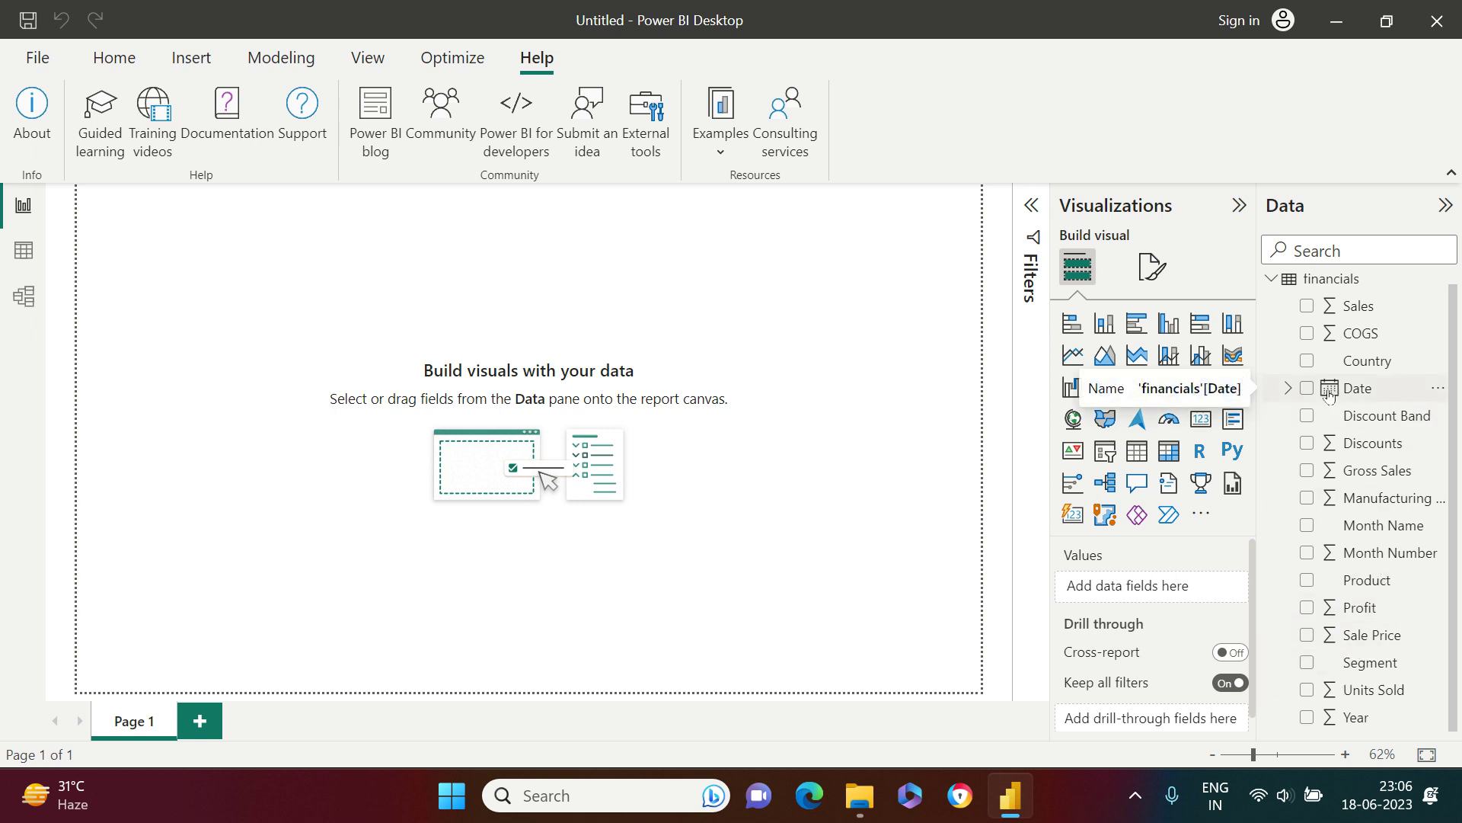
{"action": "left_click", "coordinate": [1289, 390]}
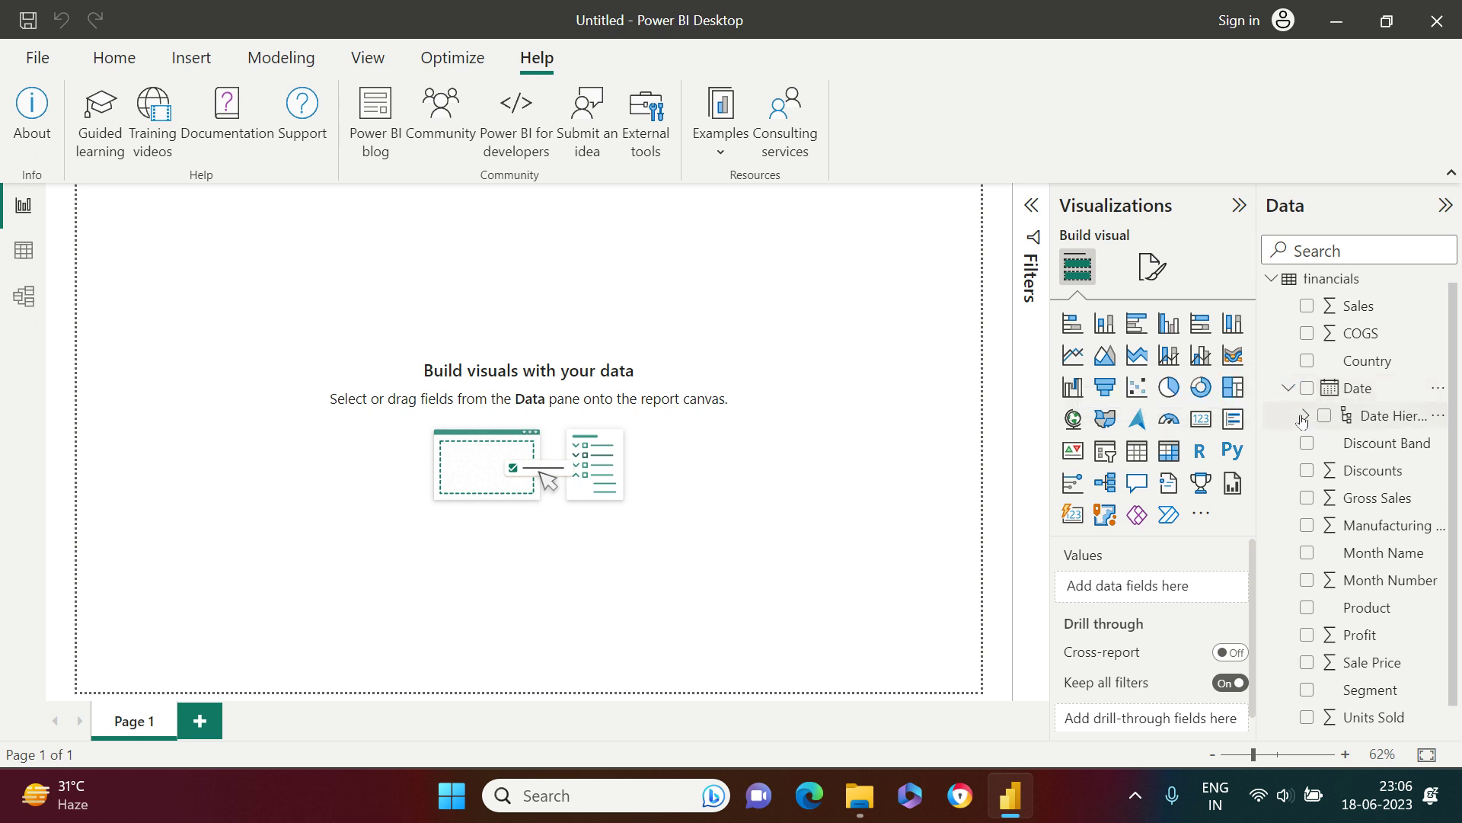
{"action": "left_click", "coordinate": [1303, 416]}
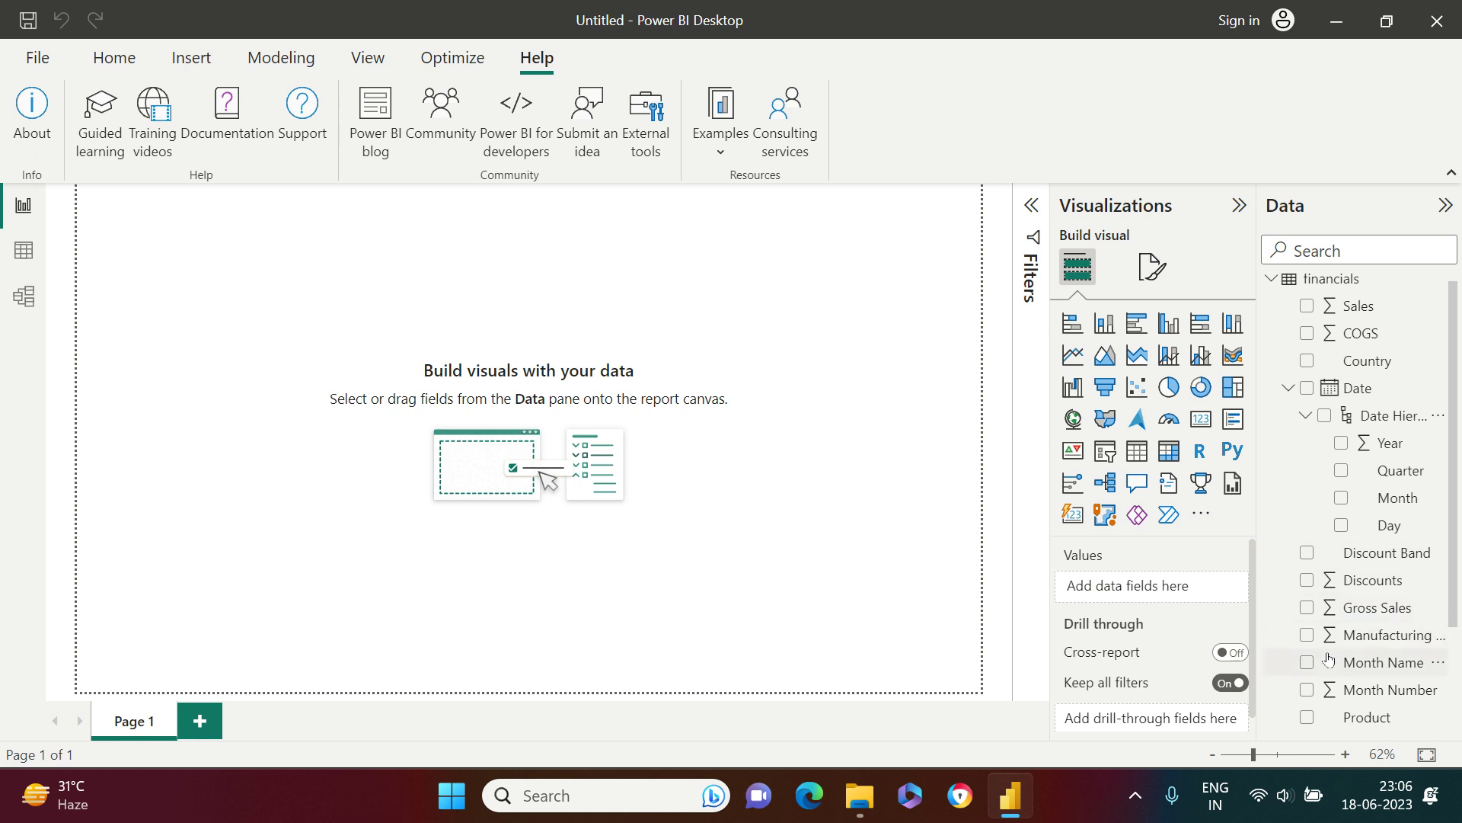
{"action": "scroll", "coordinate": [1453, 548], "scroll_direction": "down", "scroll_amount": 3}
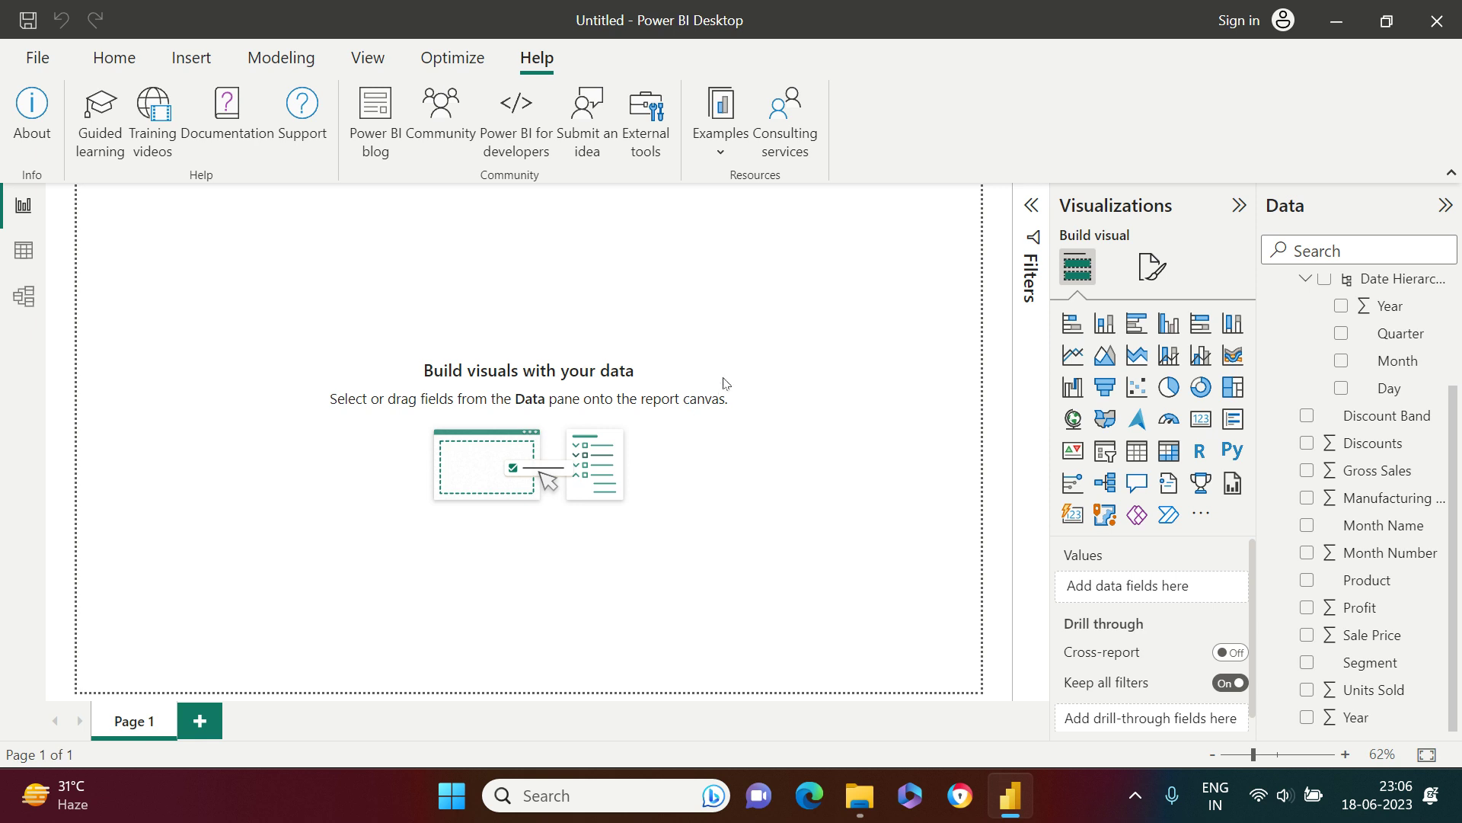
Step: Switch to Data view to browse the financials table's rows
{"action": "left_click", "coordinate": [27, 252]}
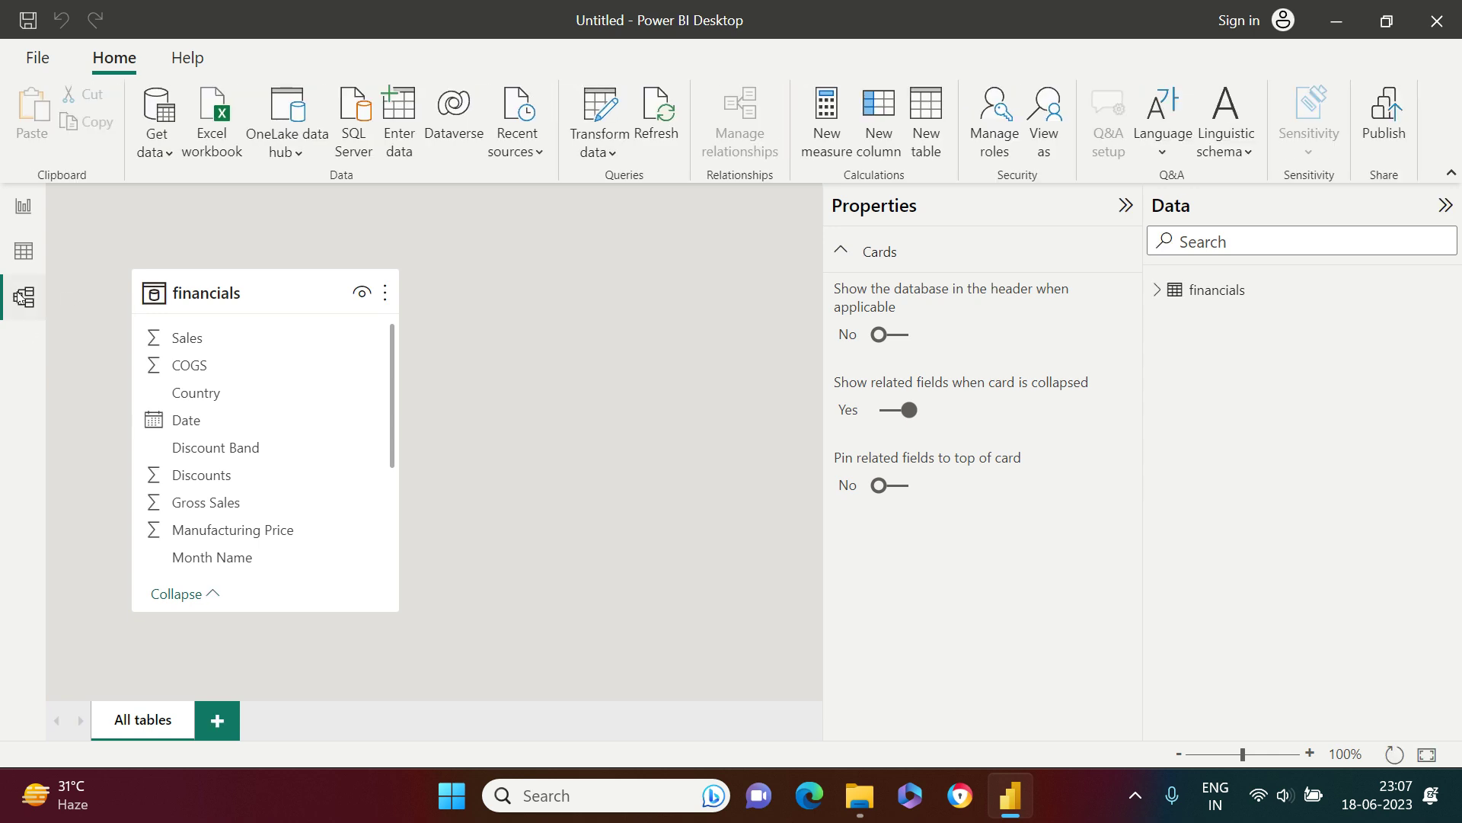
Step: Select and reposition the financials card in the model diagram, then deselect it
{"action": "left_click", "coordinate": [254, 279]}
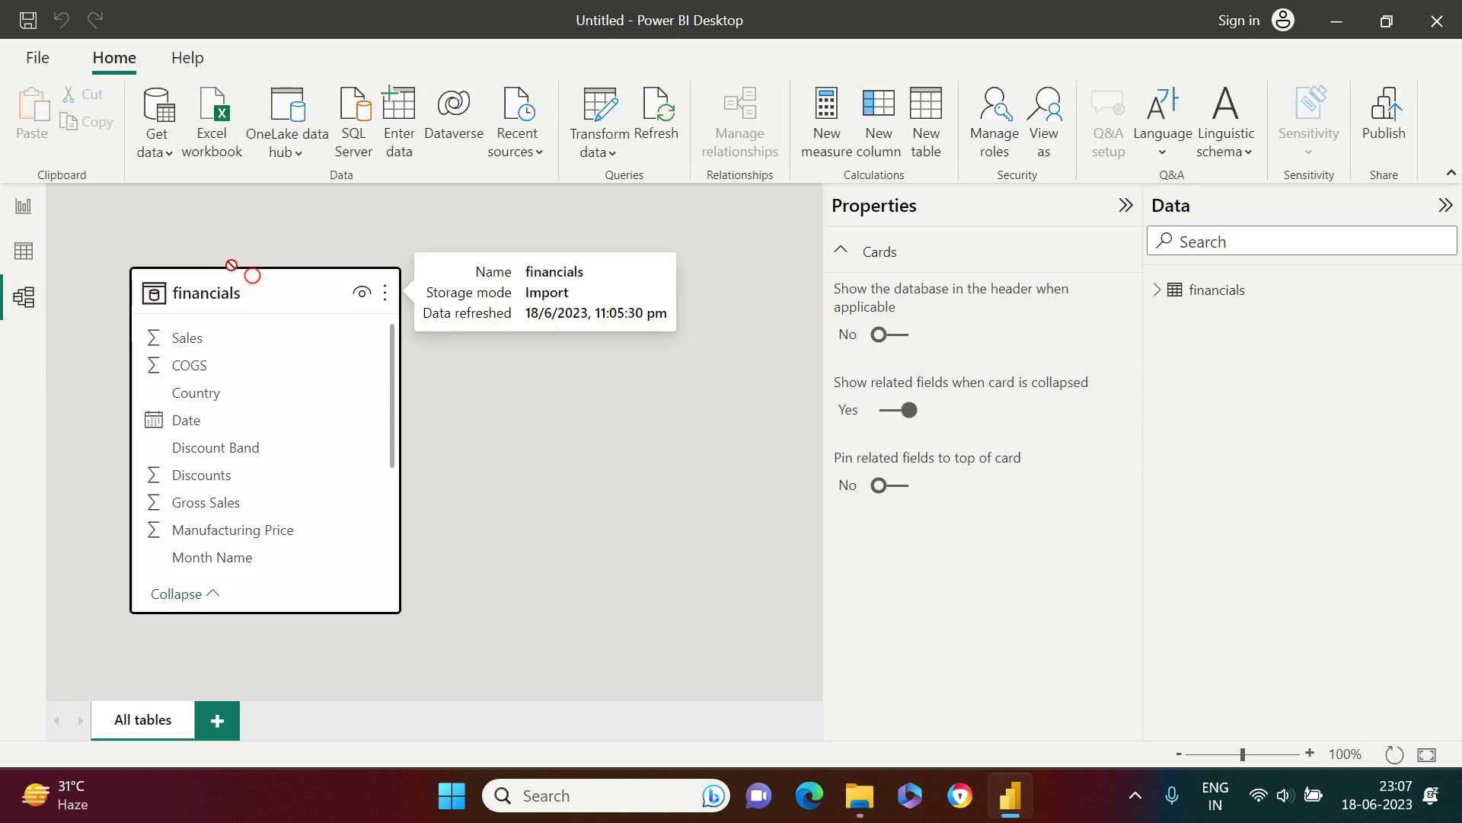
{"action": "left_click_drag", "start_coordinate": [246, 275], "coordinate": [217, 280]}
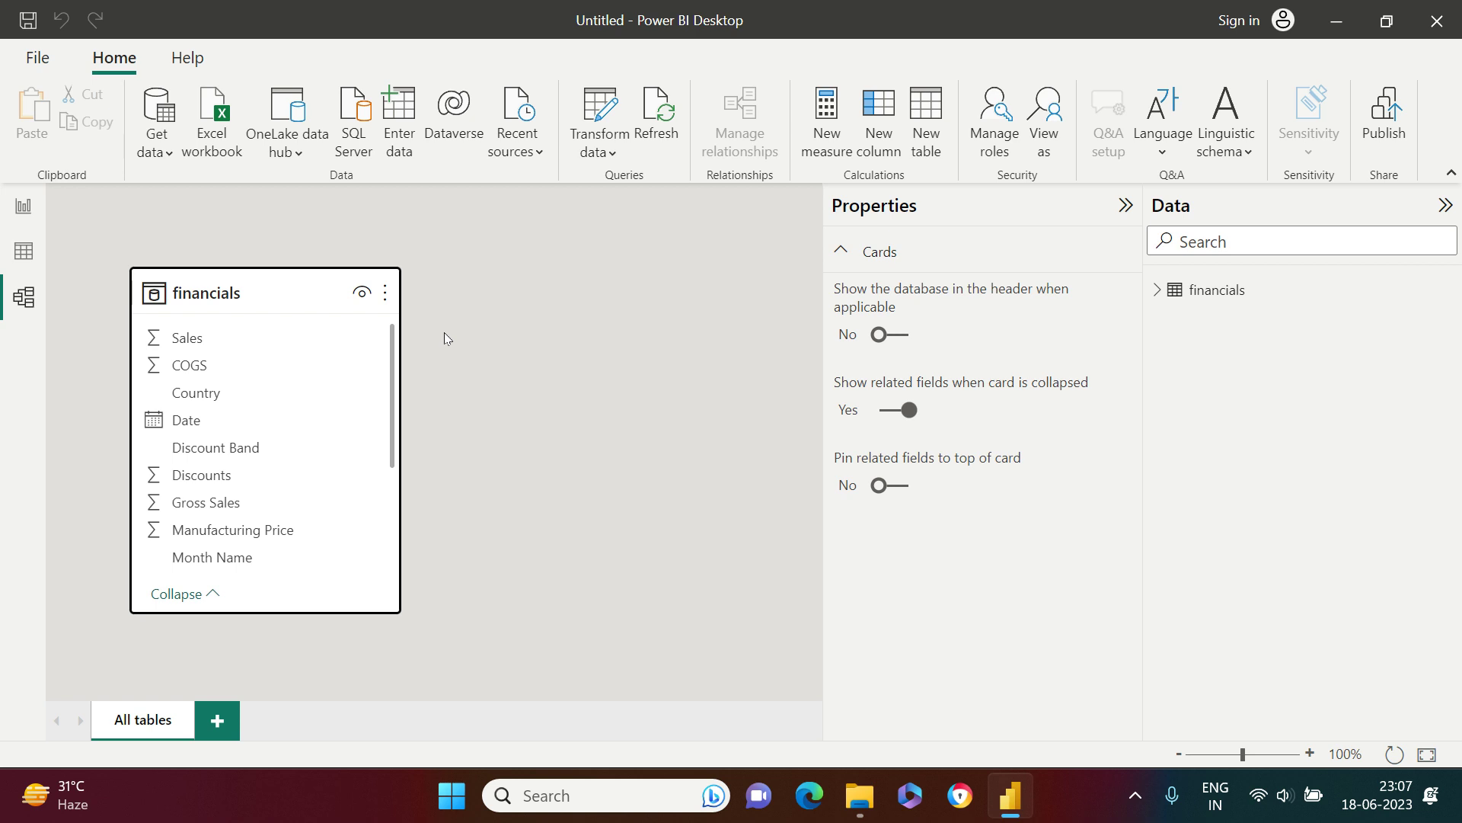
{"action": "key", "text": "alt"}
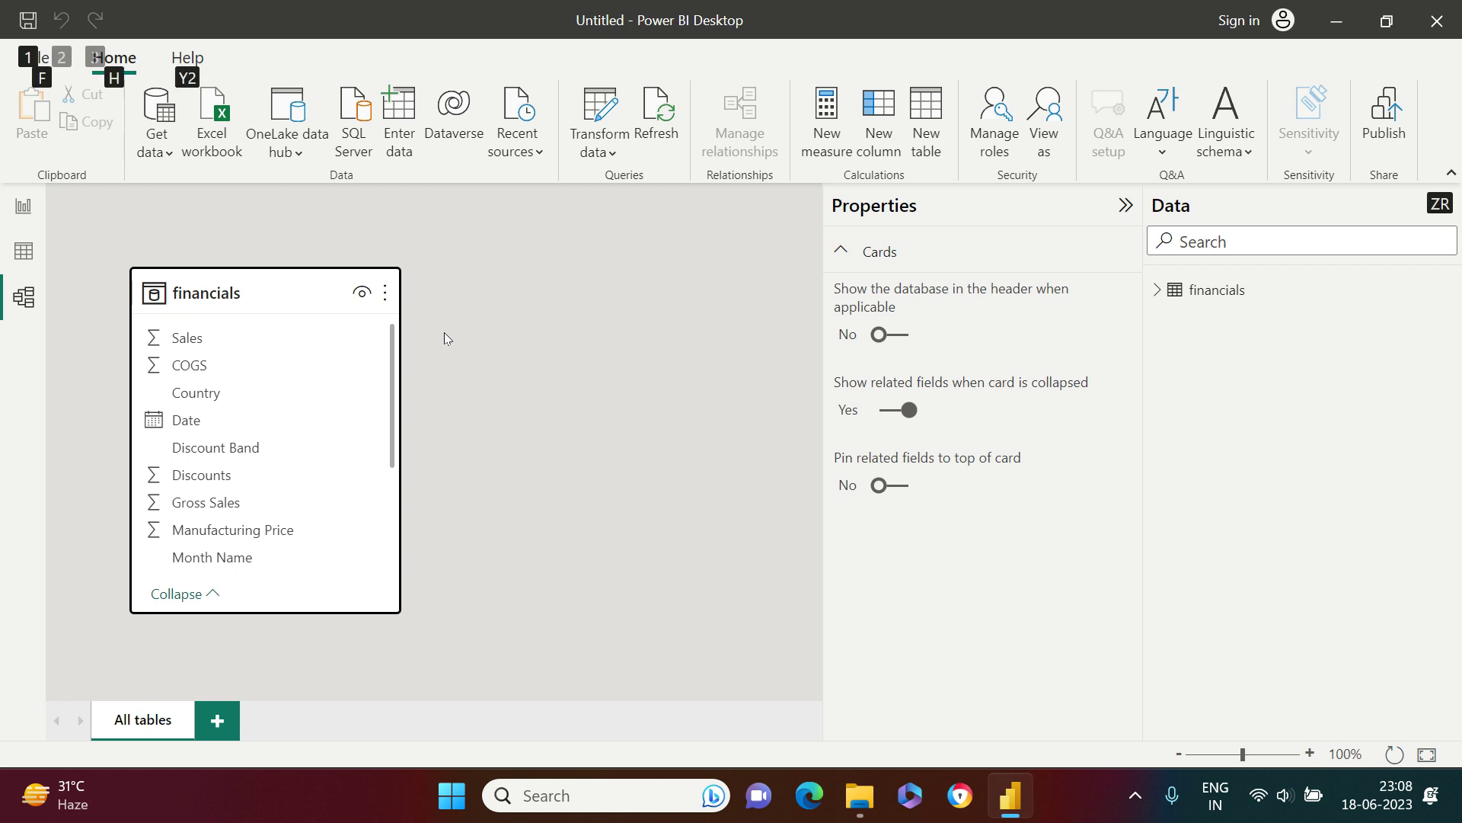
{"action": "left_click", "coordinate": [444, 338]}
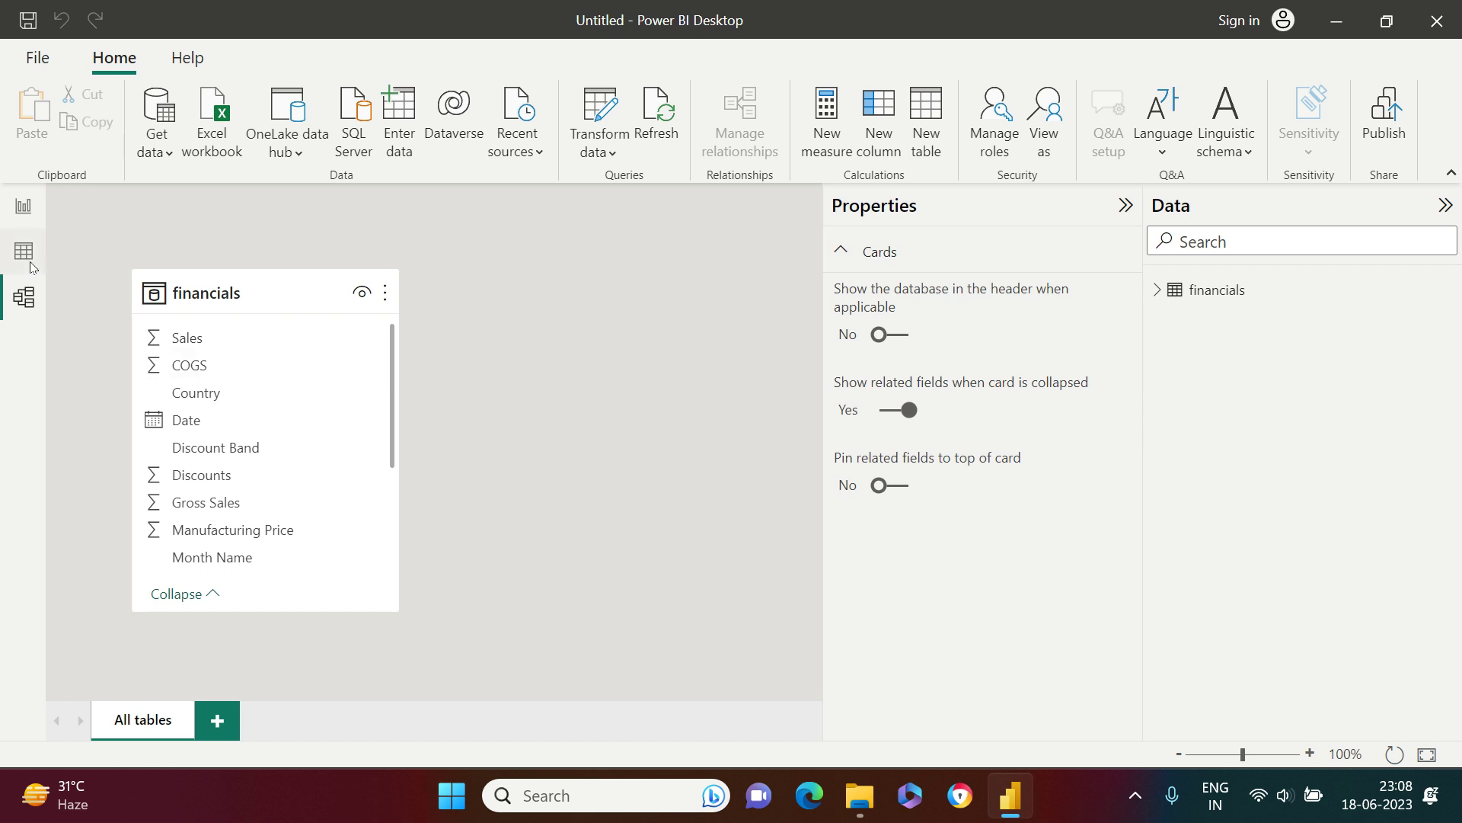
Step: Return to Report view, check the Visualizations '...' menu, then expand the Filters pane
{"action": "left_click", "coordinate": [23, 206]}
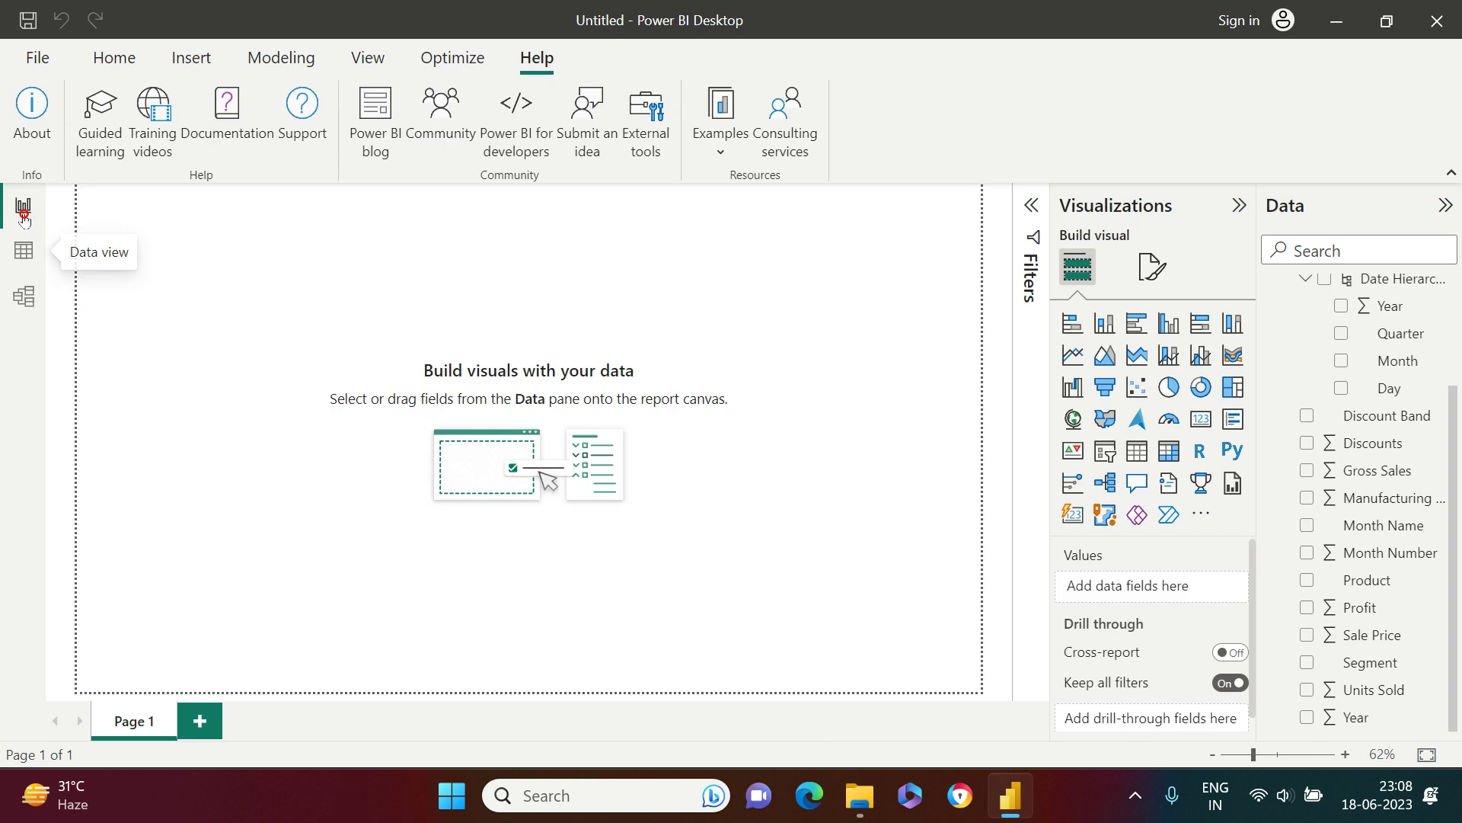
{"action": "left_click", "coordinate": [1199, 518]}
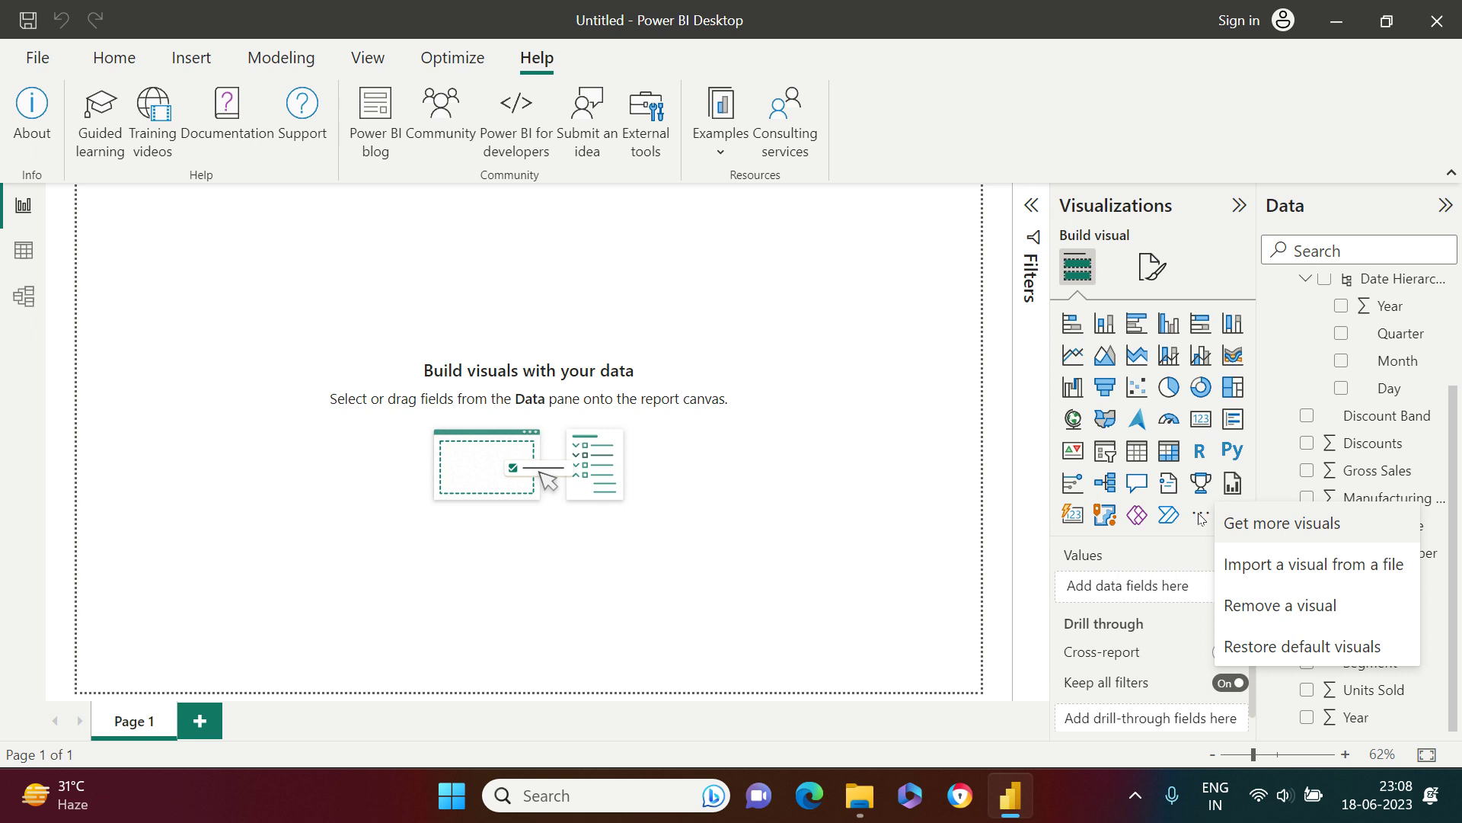
{"action": "left_click", "coordinate": [1008, 551]}
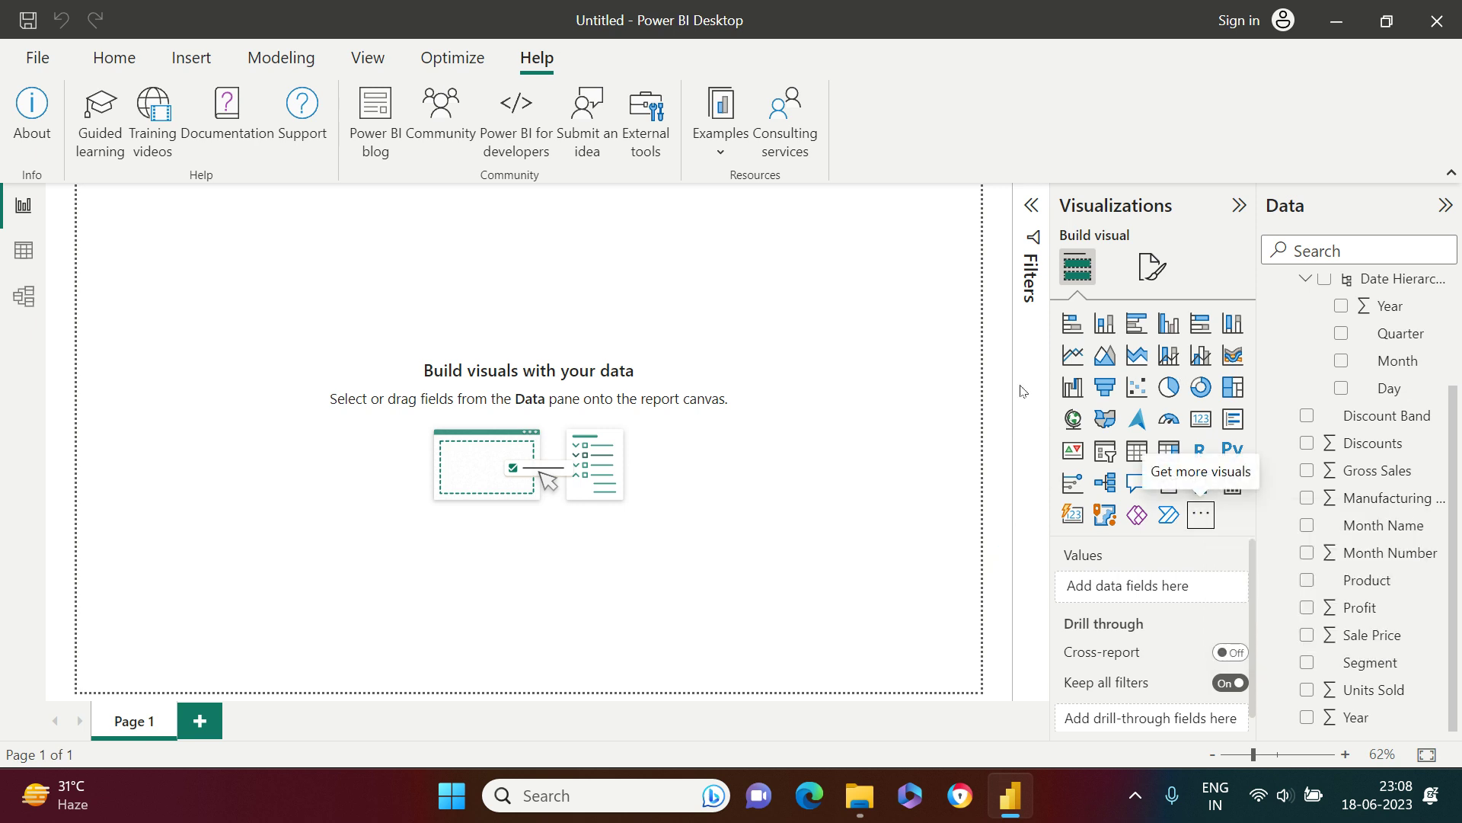
{"action": "left_click", "coordinate": [1031, 204]}
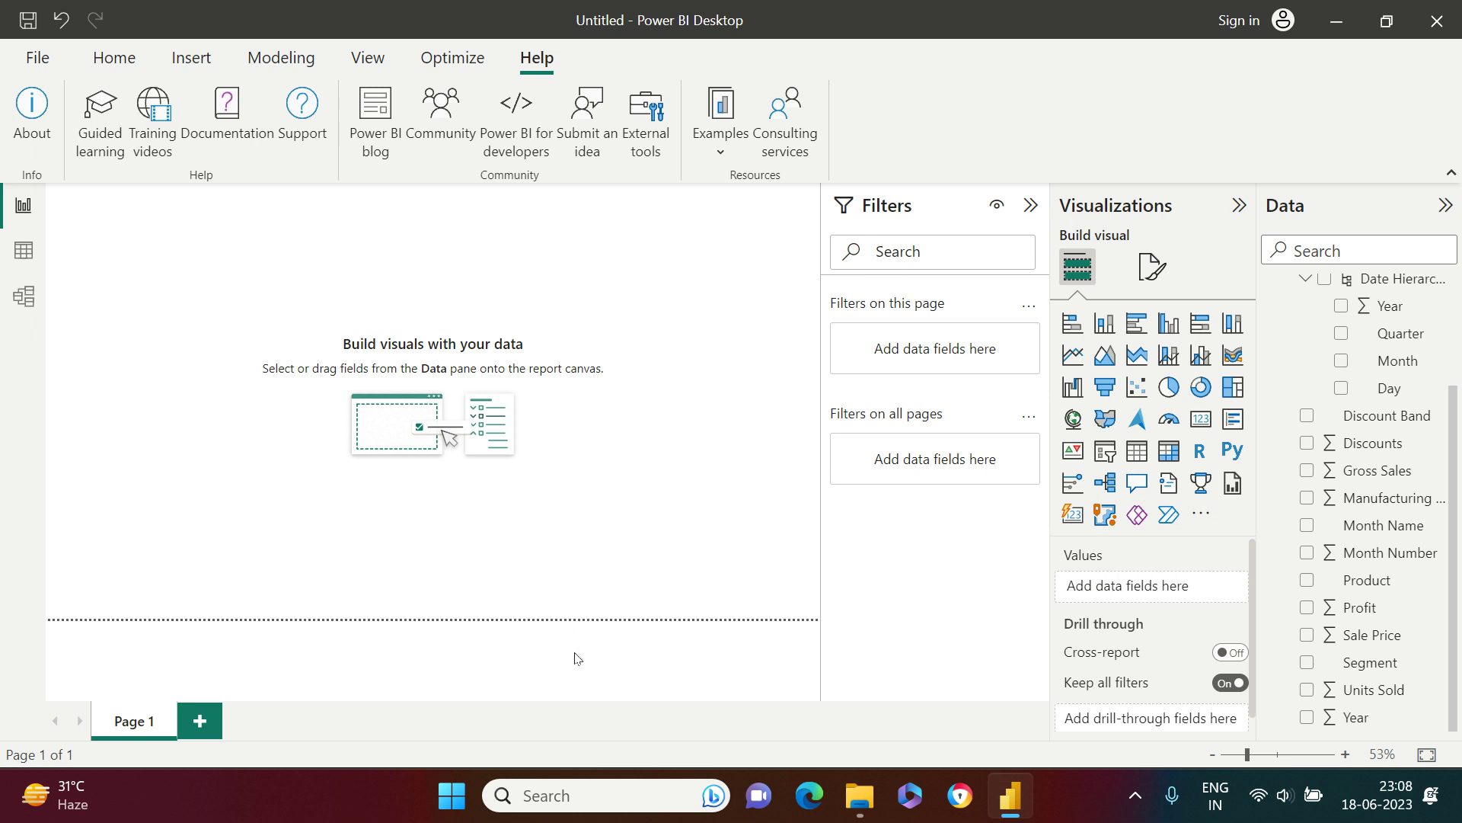
Step: Add three new report pages, creating Page 2, Page 3 and Page 4
{"action": "left_click", "coordinate": [200, 722]}
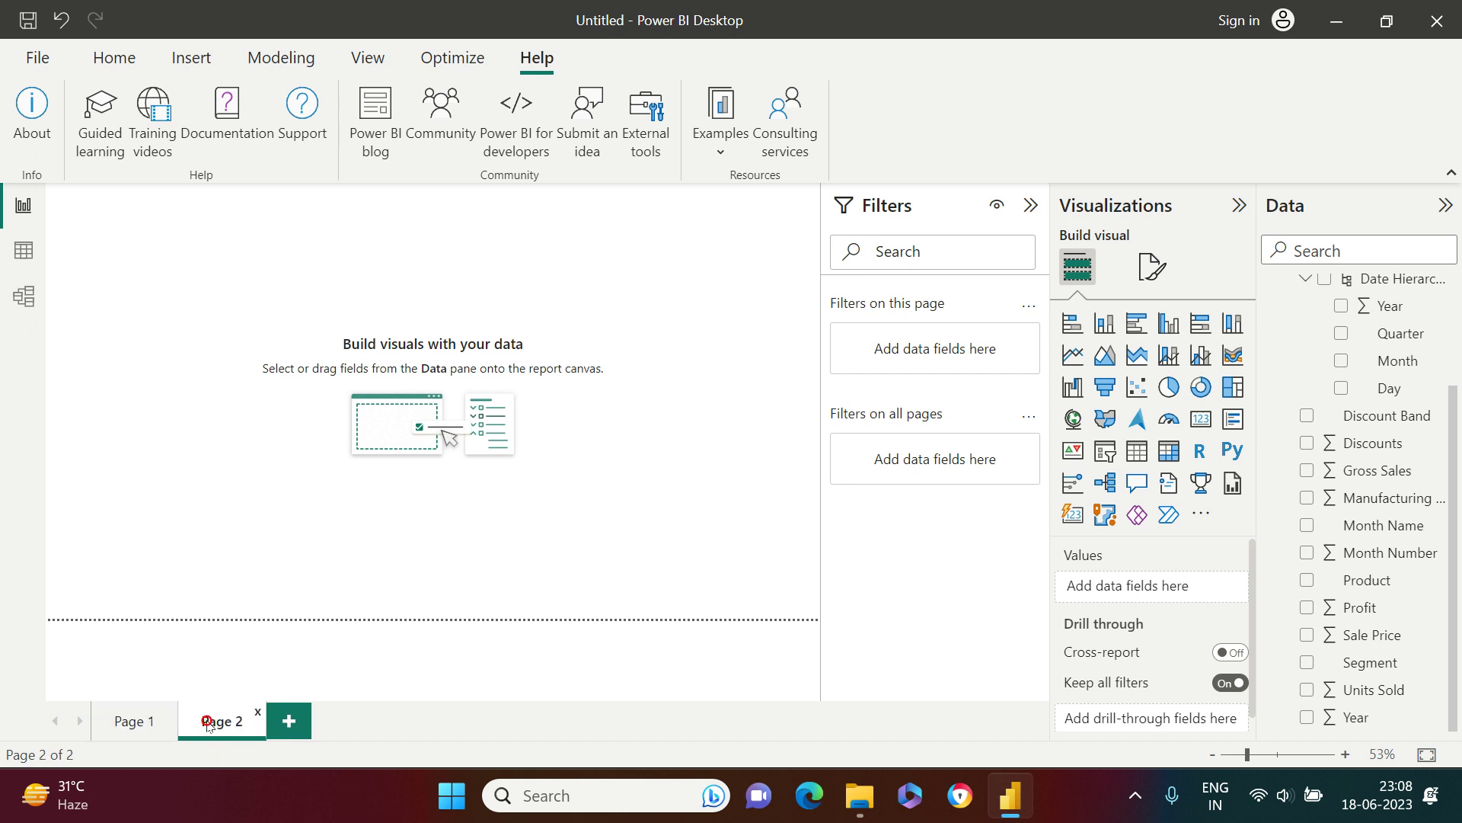
{"action": "left_click", "coordinate": [282, 722]}
{"action": "left_click", "coordinate": [381, 721]}
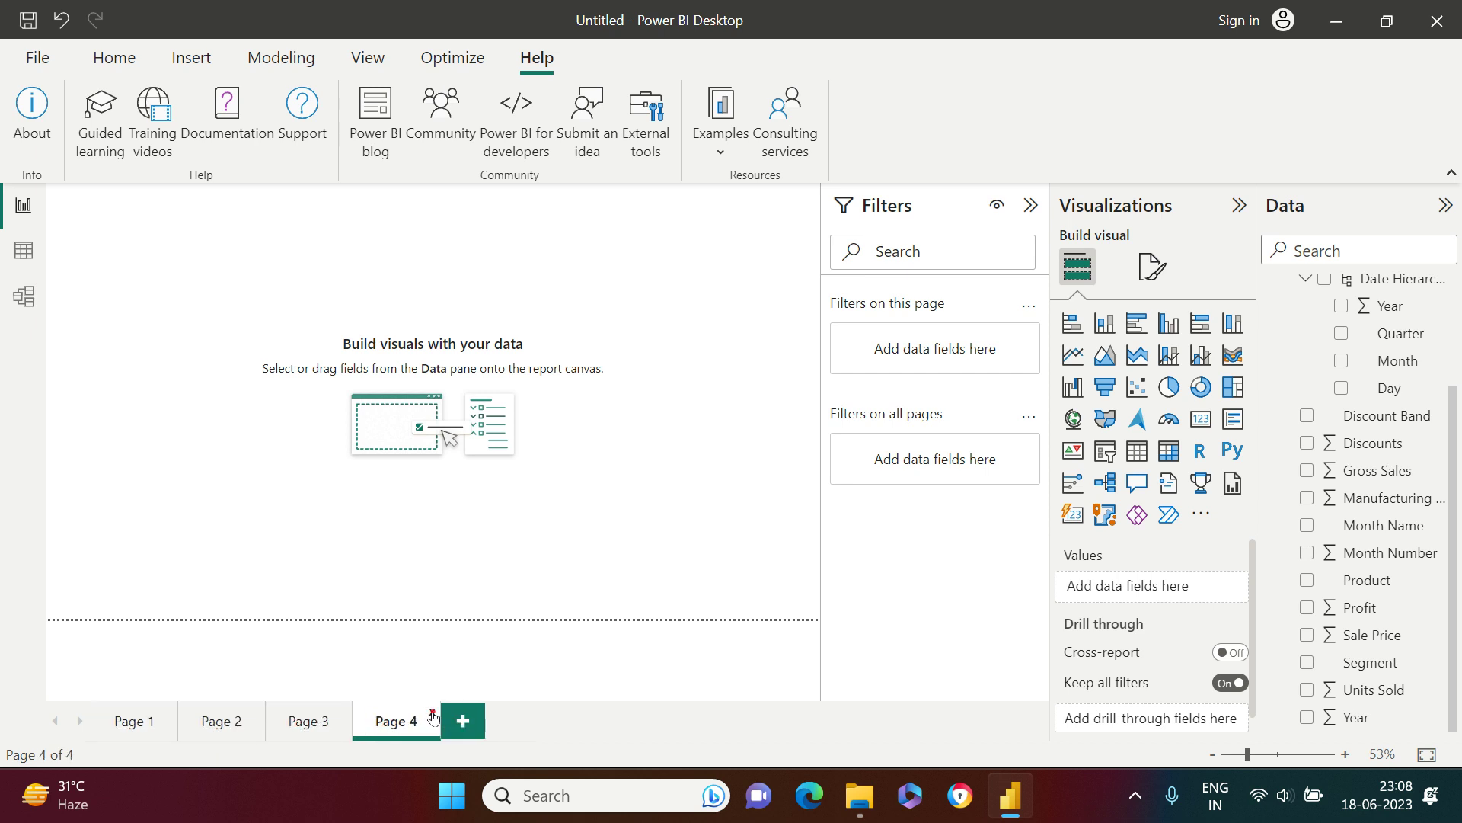
Step: Delete Page 4 and Page 3, leaving only Page 1 and Page 2
{"action": "left_click", "coordinate": [433, 716]}
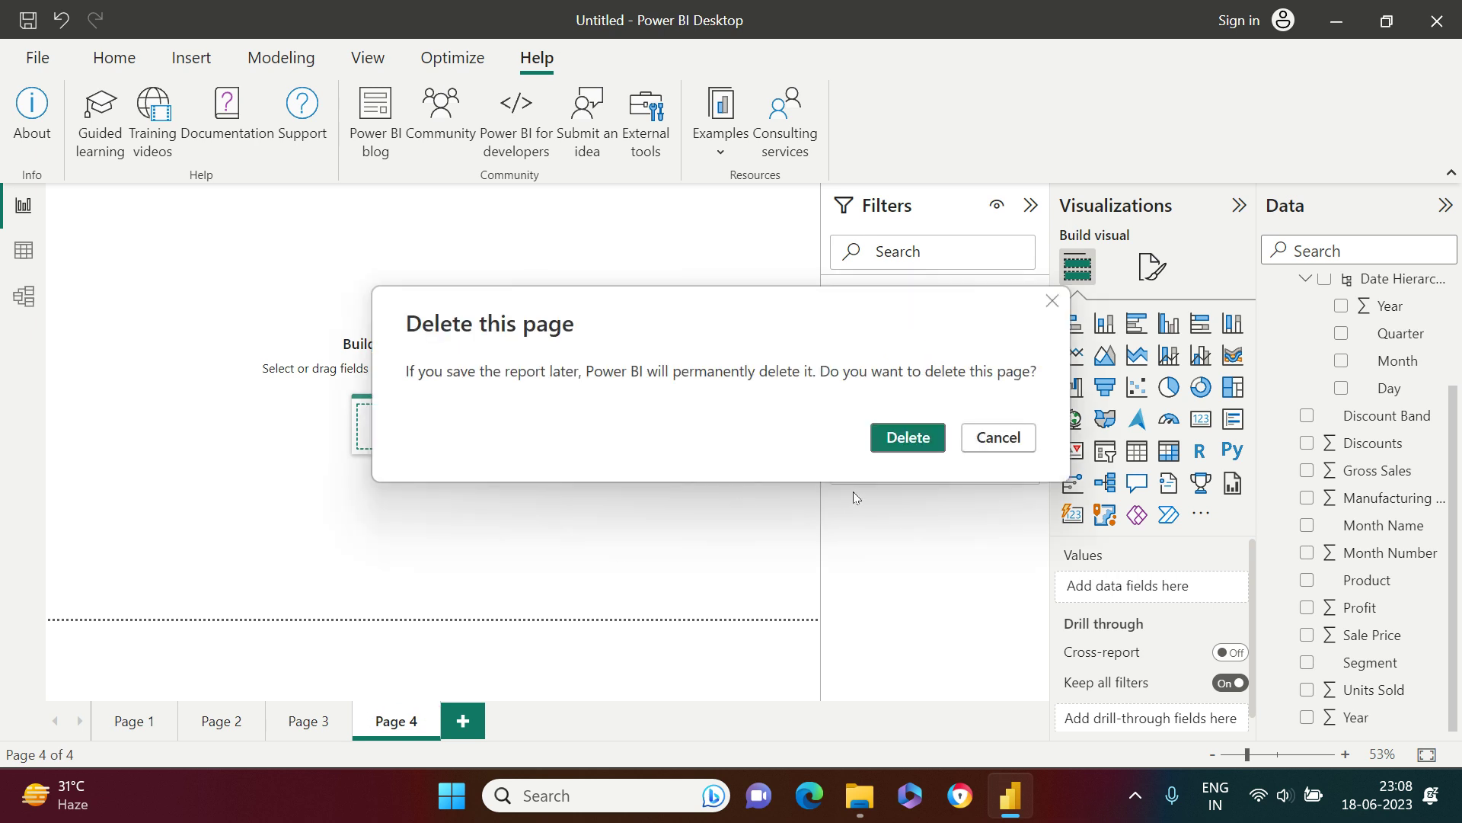
{"action": "left_click", "coordinate": [888, 437]}
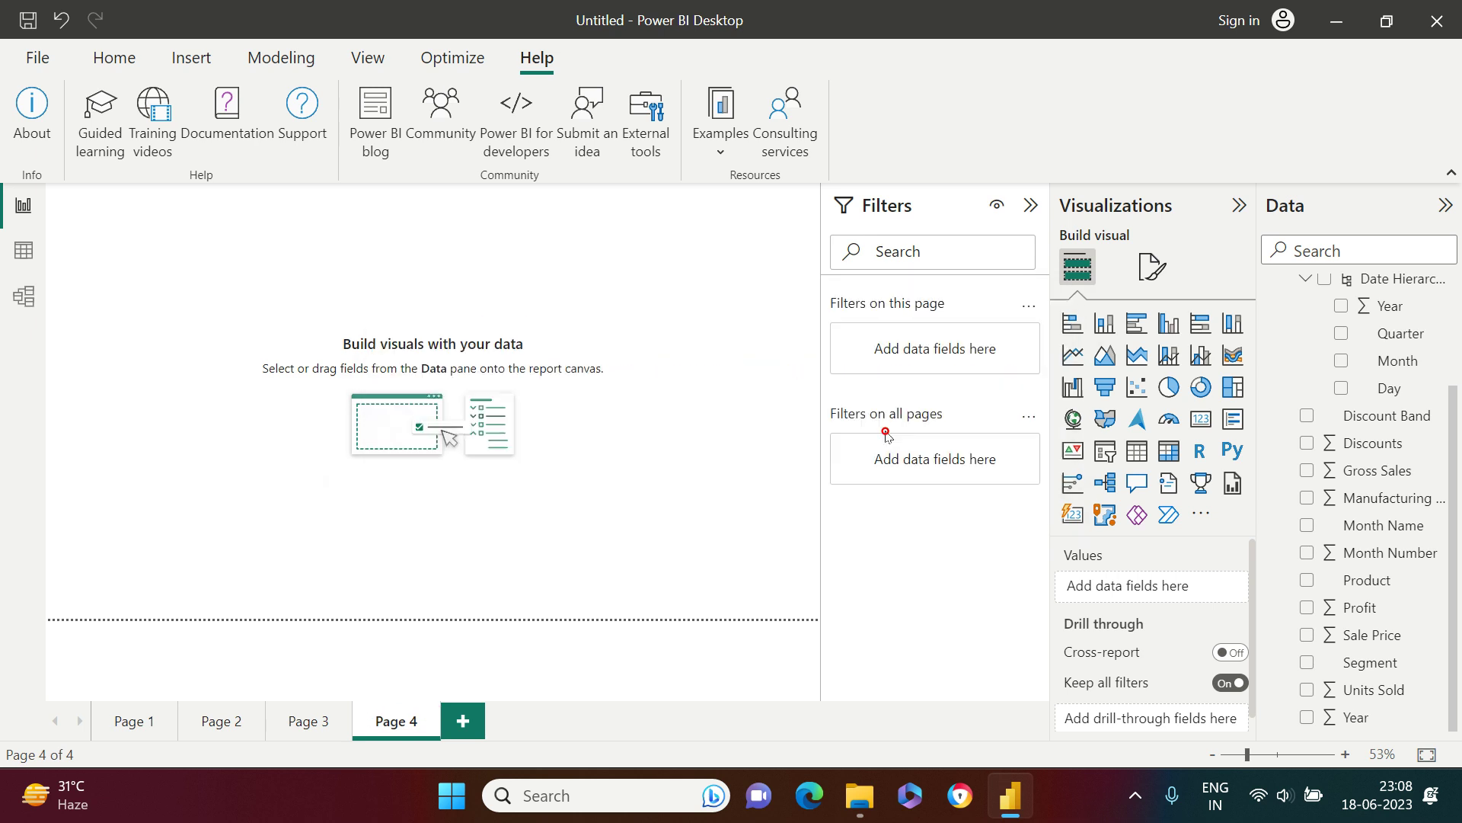
{"action": "left_click", "coordinate": [344, 716]}
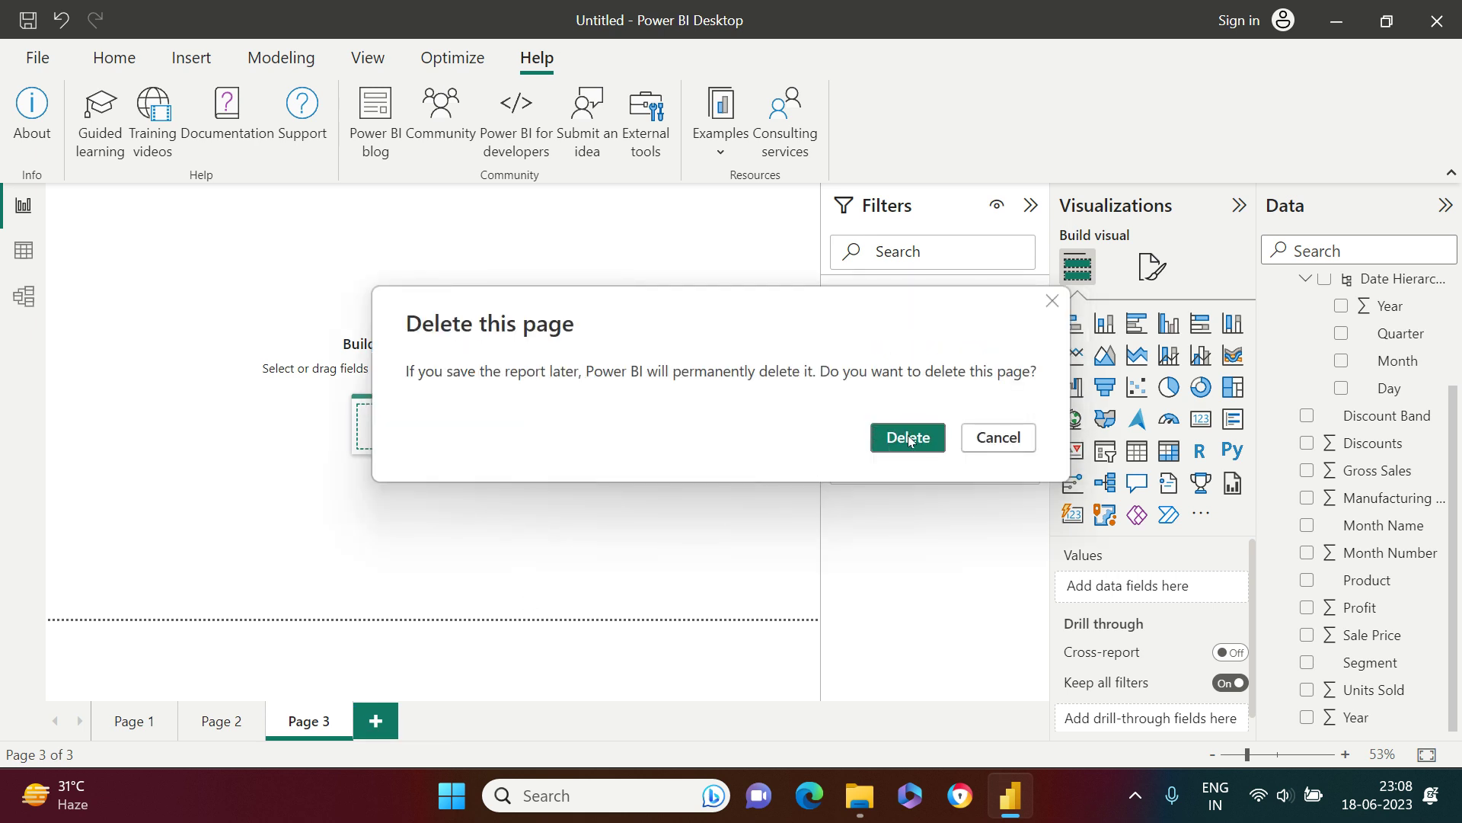
{"action": "left_click", "coordinate": [908, 437]}
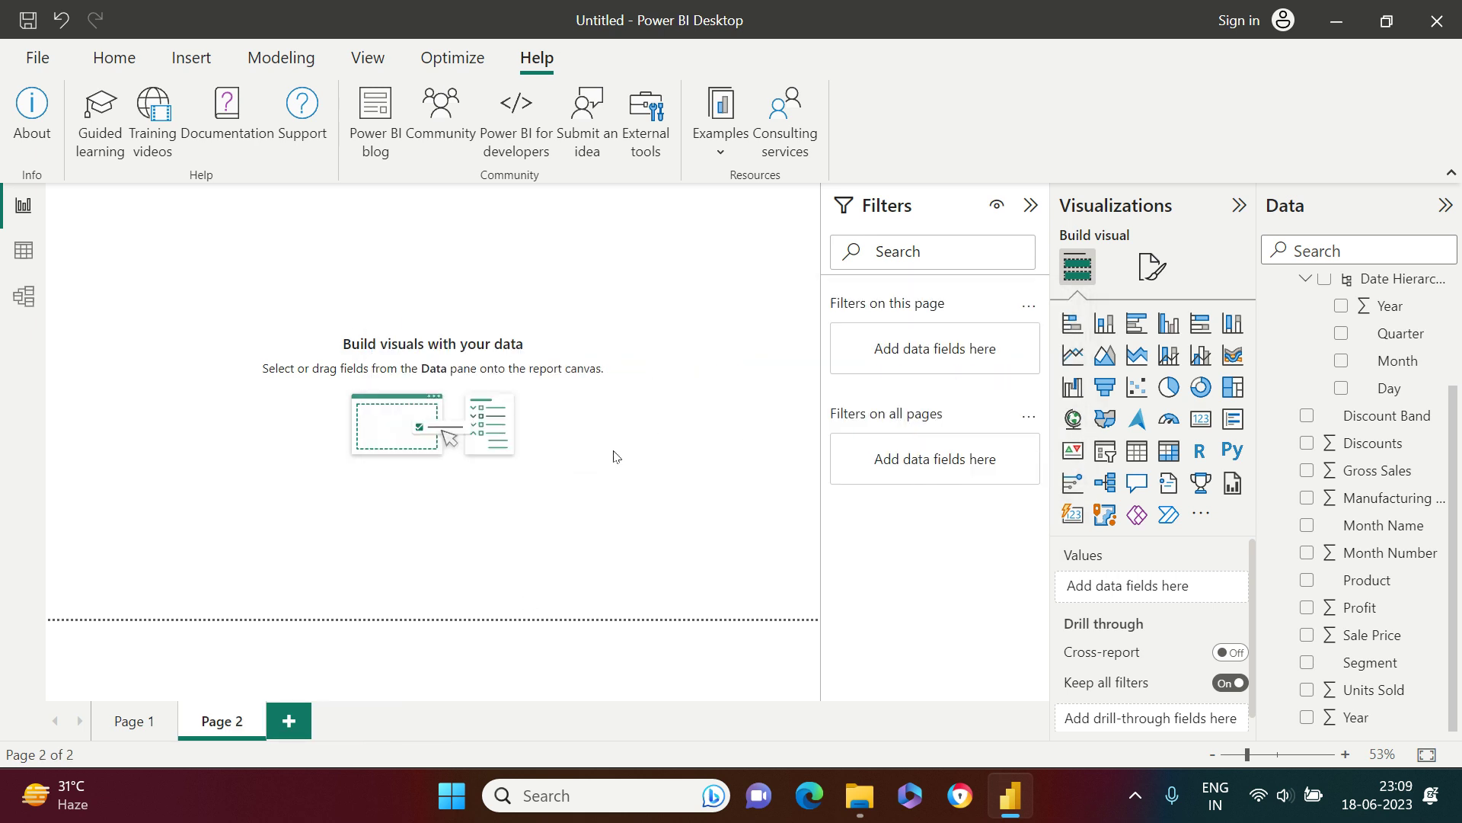